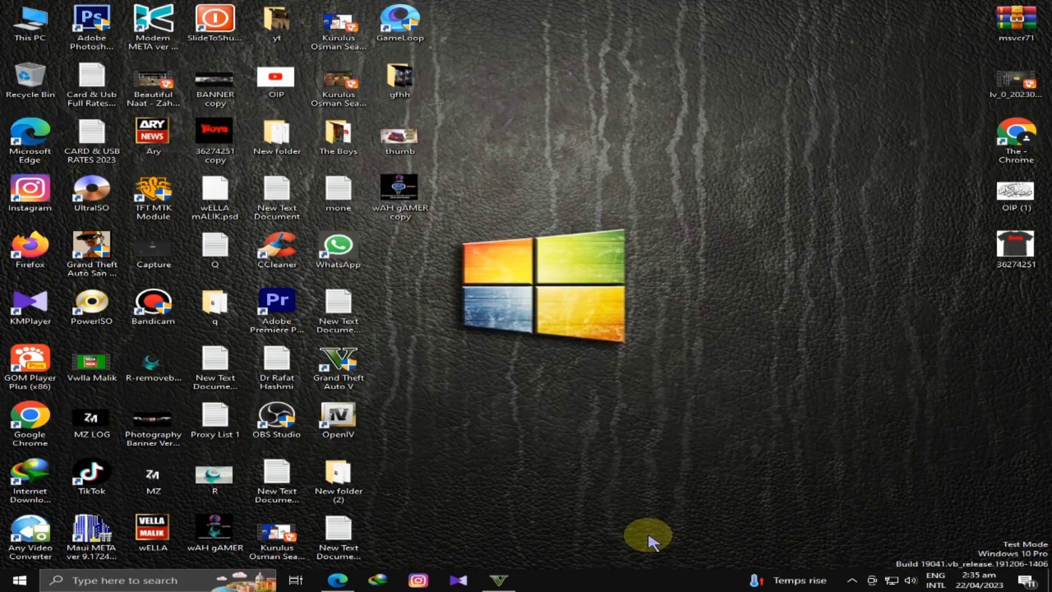
click(494, 385)
click(324, 362)
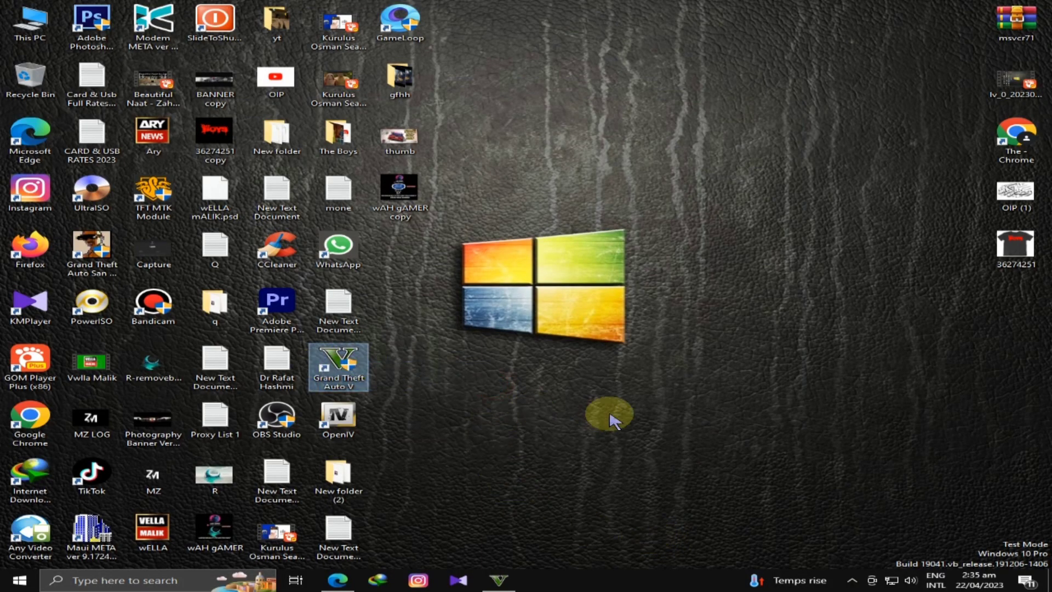
click(605, 411)
Start downloading the Toyota Land Cruiser V8 2017 mod from its GTAinside page in the browser, closing the advert on the way.
click(338, 580)
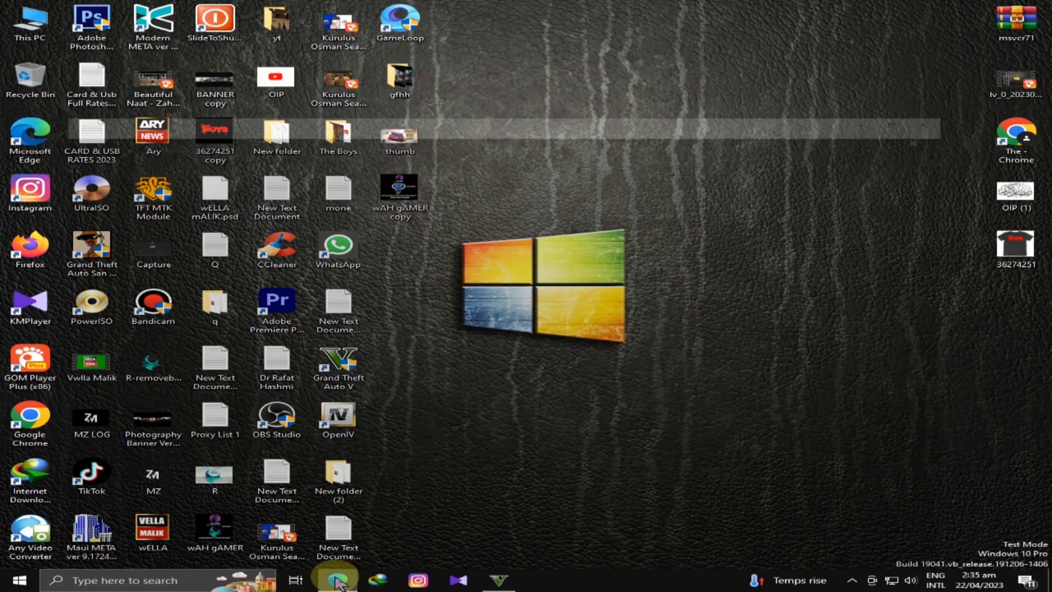
scroll(470, 339, down, 3)
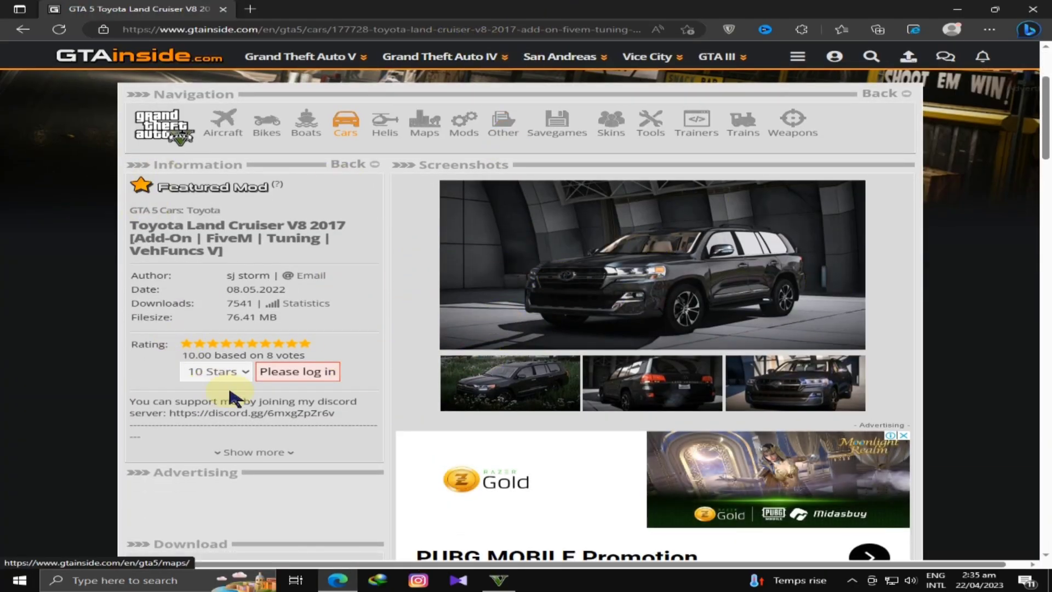
scroll(263, 403, down, 4)
click(265, 340)
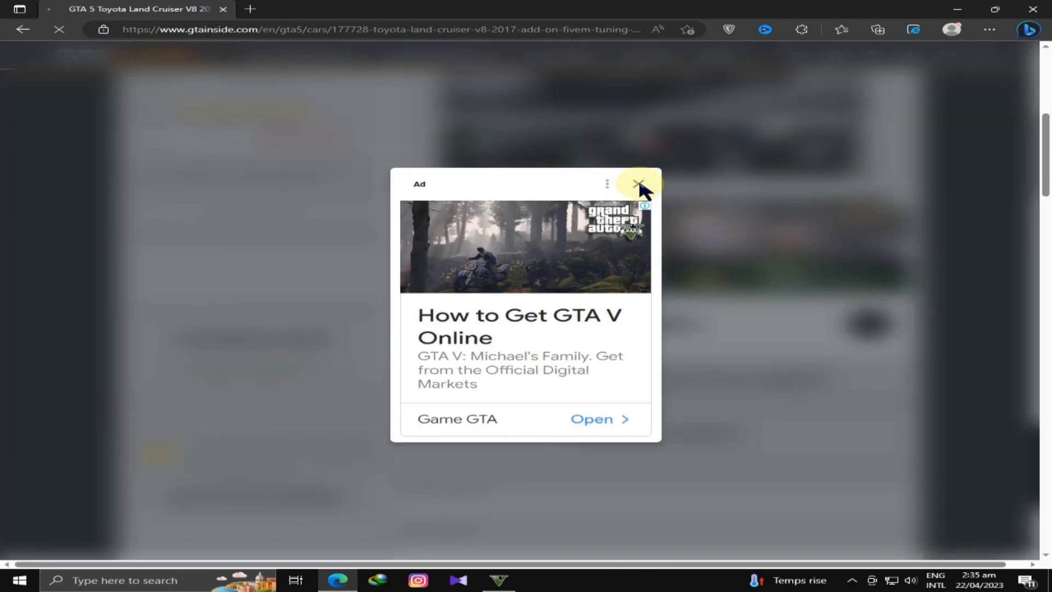
click(638, 185)
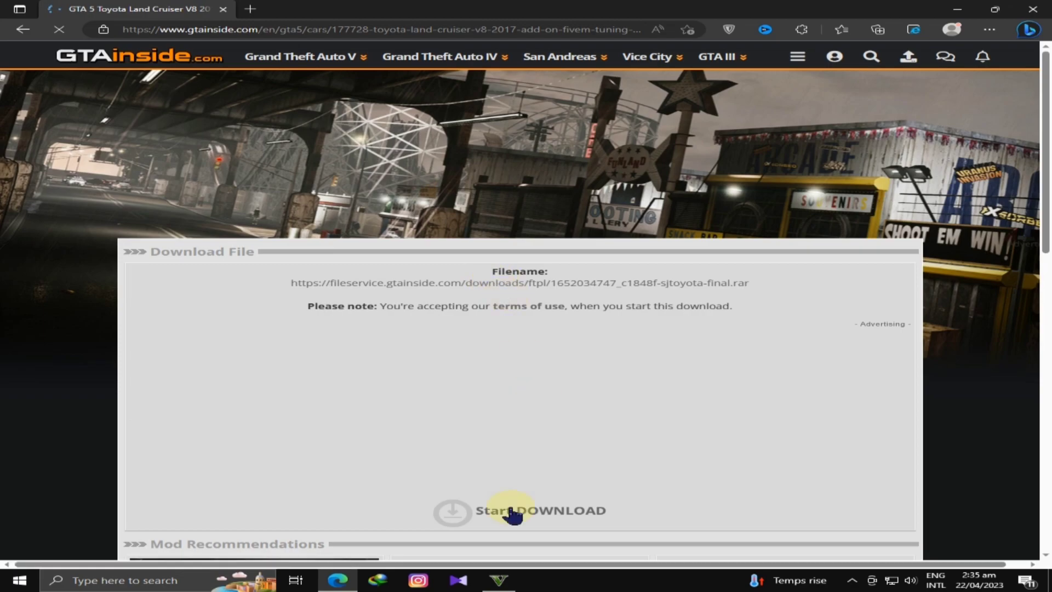
scroll(511, 508, down, 3)
click(517, 359)
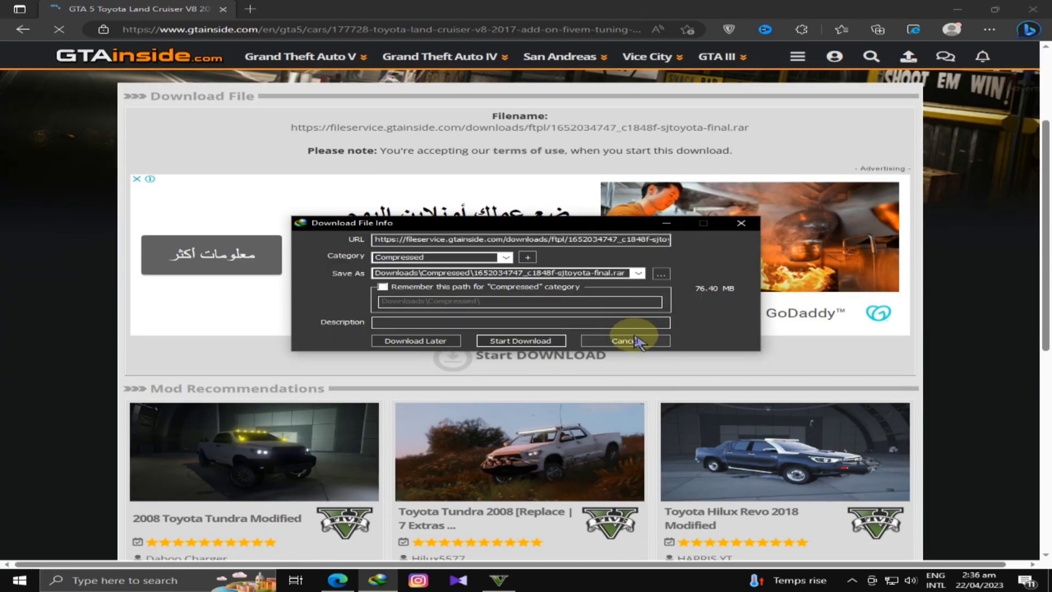
Cancel the sjtoyota-final.rar download without adding an exception and minimize the browser.
click(625, 340)
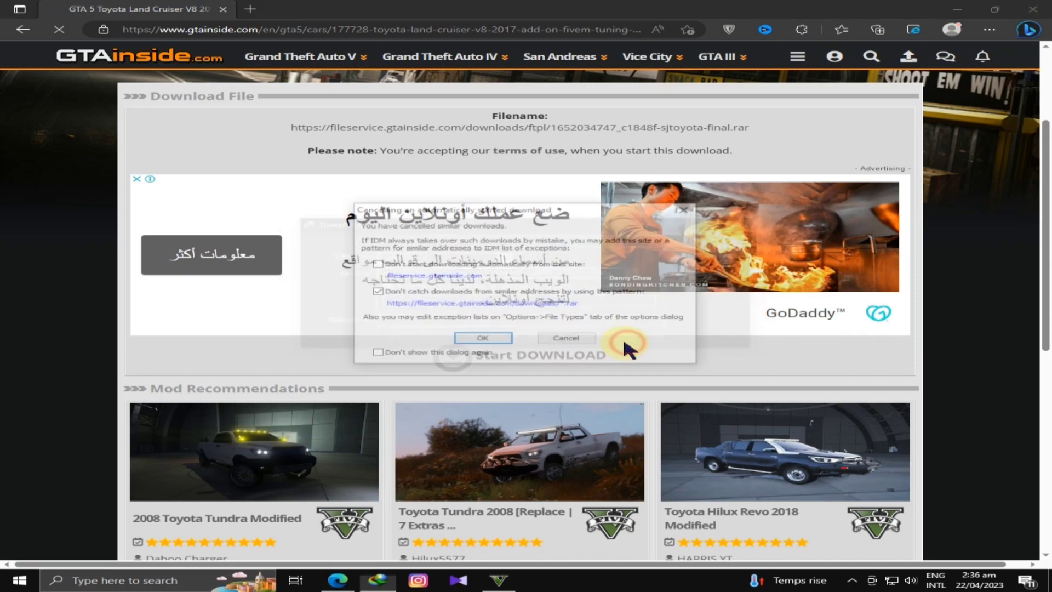
click(568, 339)
click(954, 7)
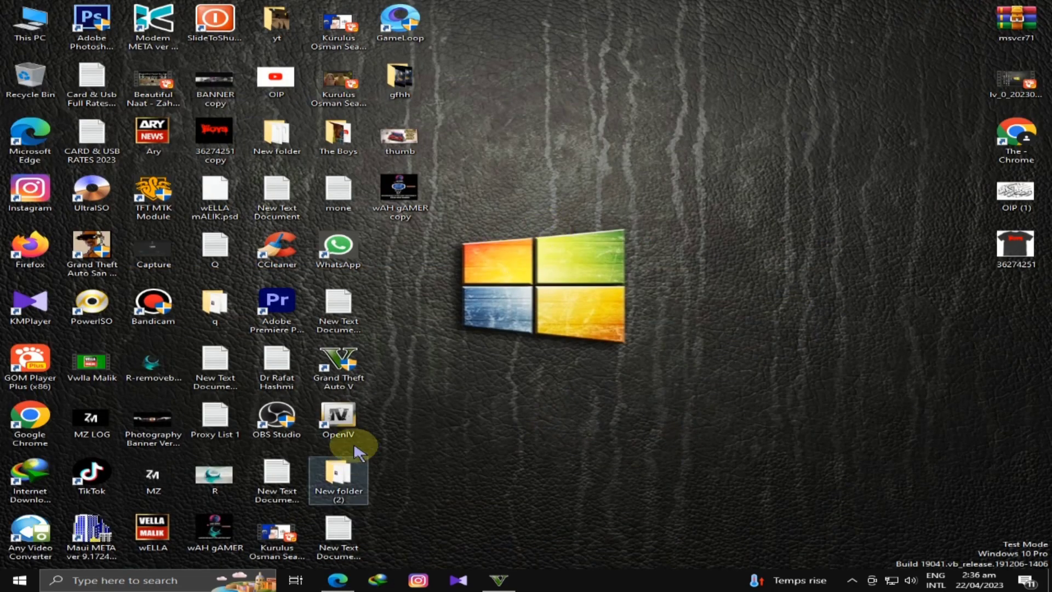
double_click(27, 22)
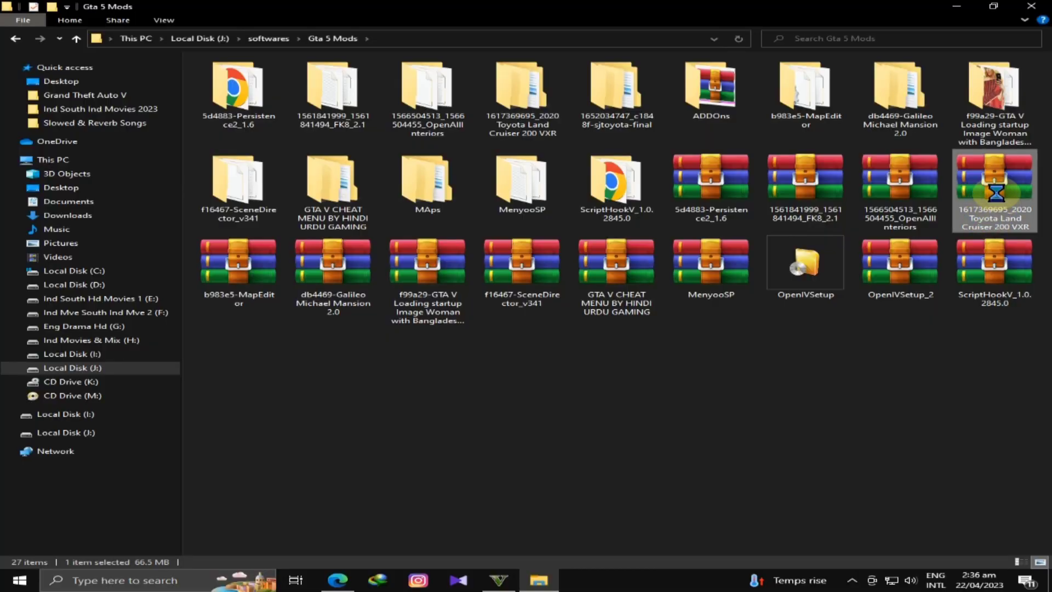
right_click(995, 193)
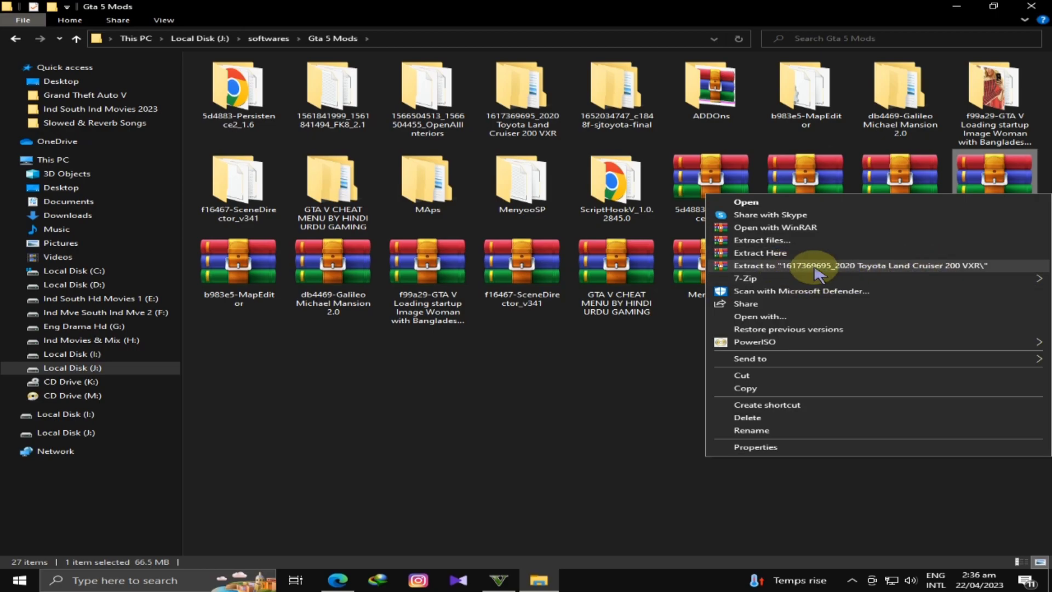
click(674, 360)
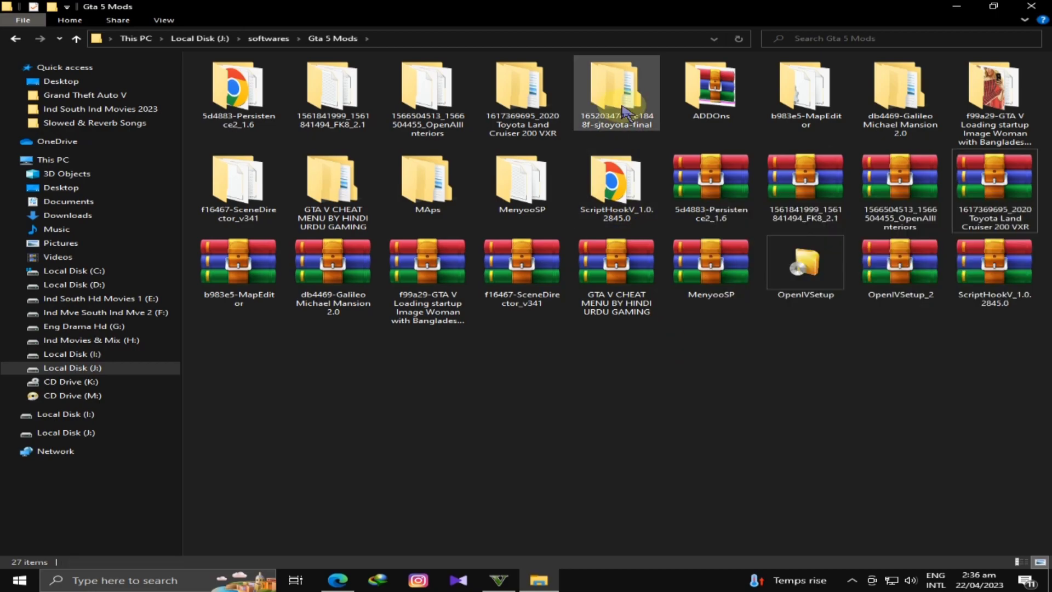
double_click(636, 88)
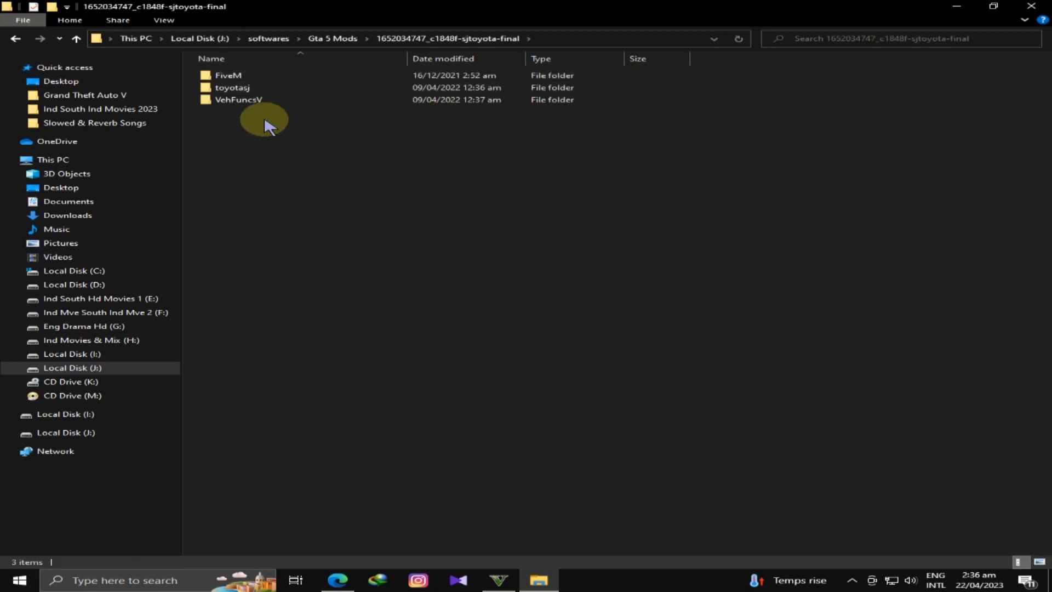
Inspect the contents of the toyotasj folder, return to its parent folder and minimize the window.
mouse_move(258, 148)
mouse_down()
mouse_move(276, 24)
mouse_move(251, 128)
mouse_up()
drag(228, 88, 302, 133)
double_click(245, 88)
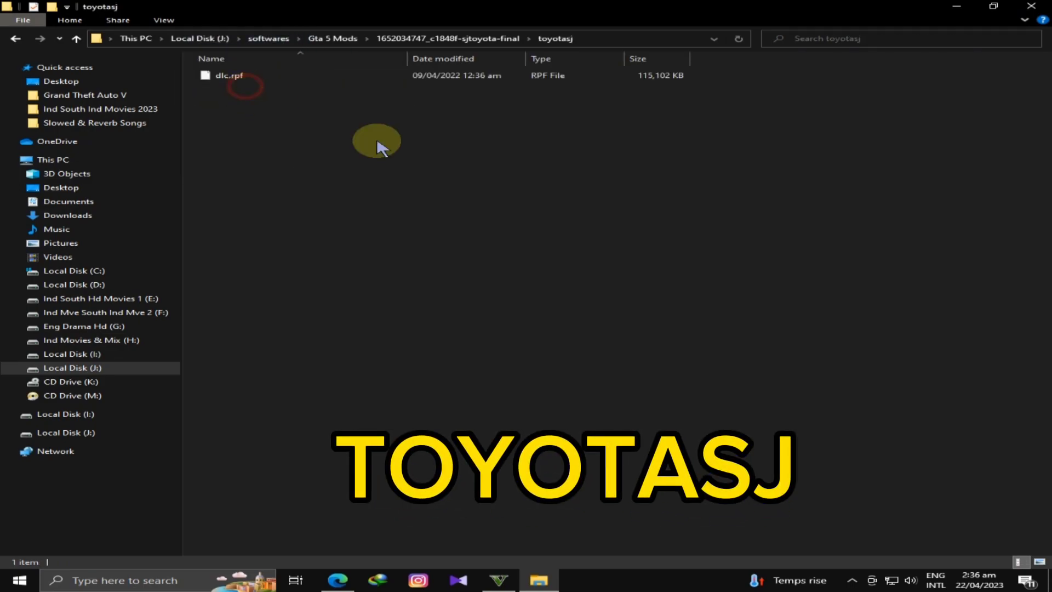
click(396, 159)
click(279, 77)
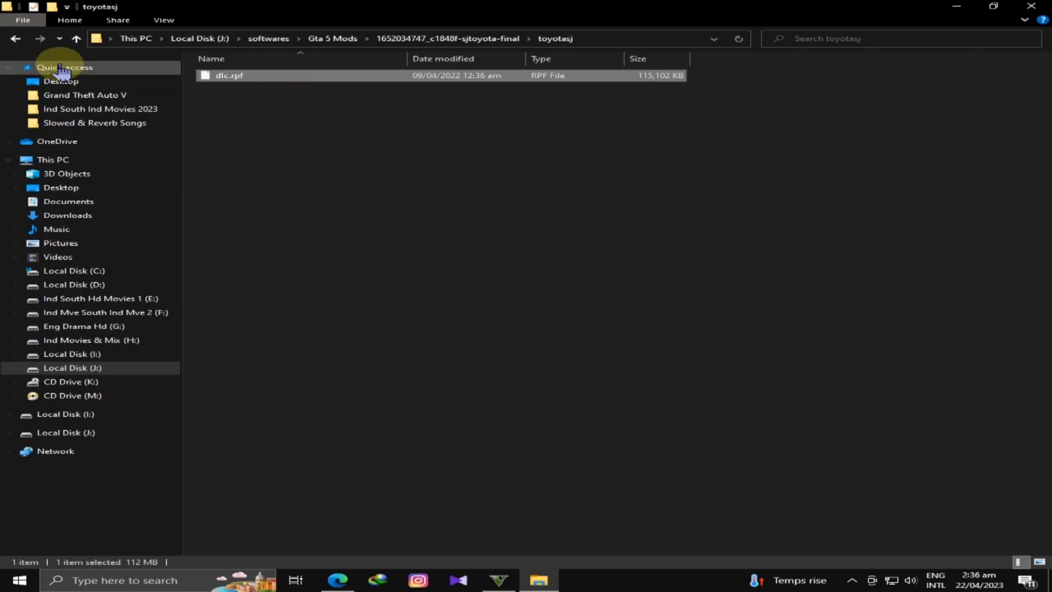
click(22, 39)
click(16, 38)
click(39, 38)
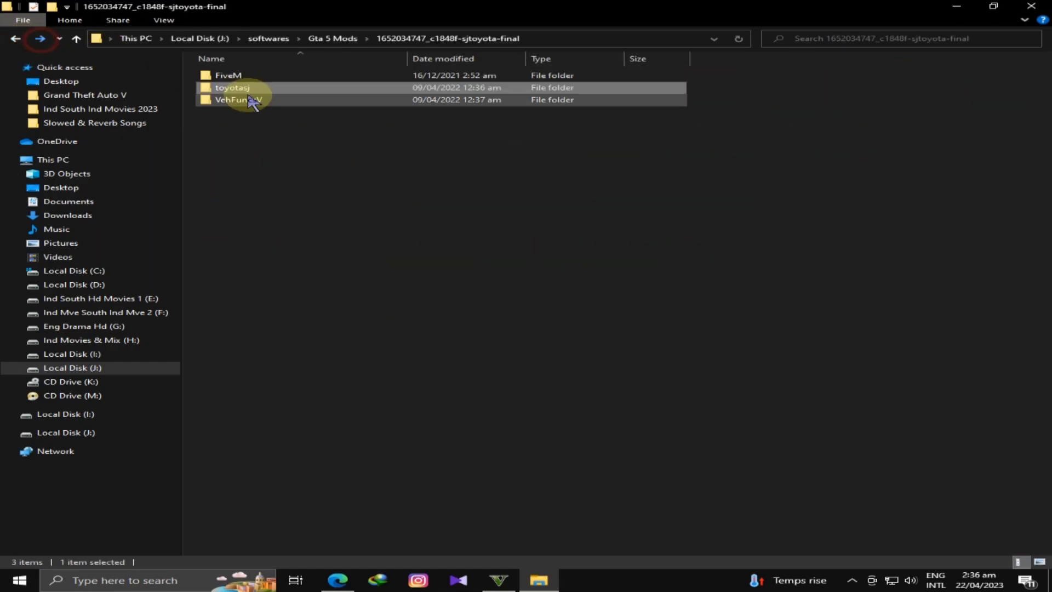
click(956, 8)
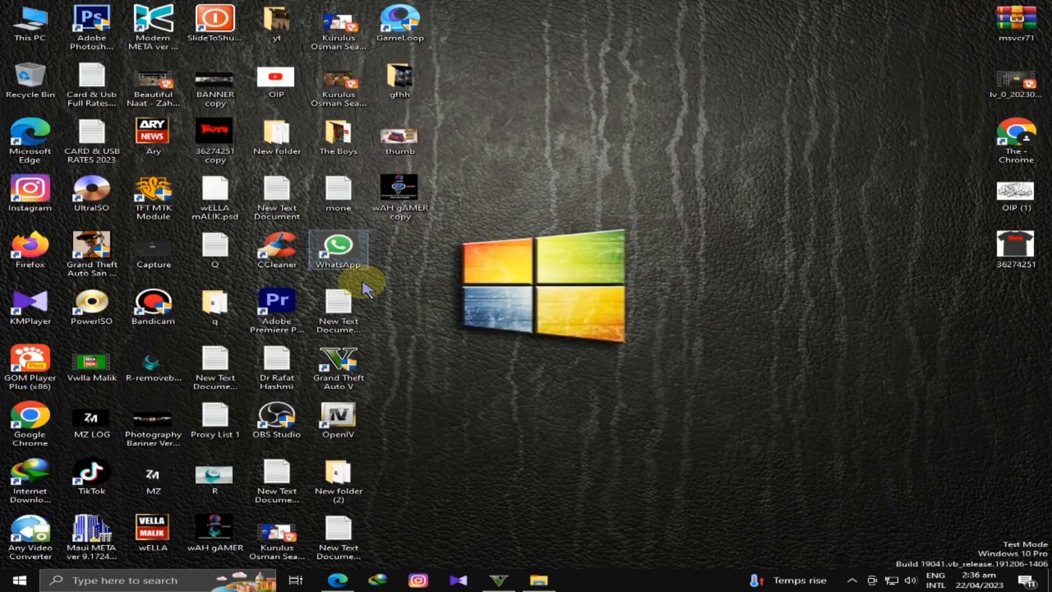
Open the Grand Theft Auto V install folder from its desktop shortcut and check the mods folder inside it.
right_click(347, 355)
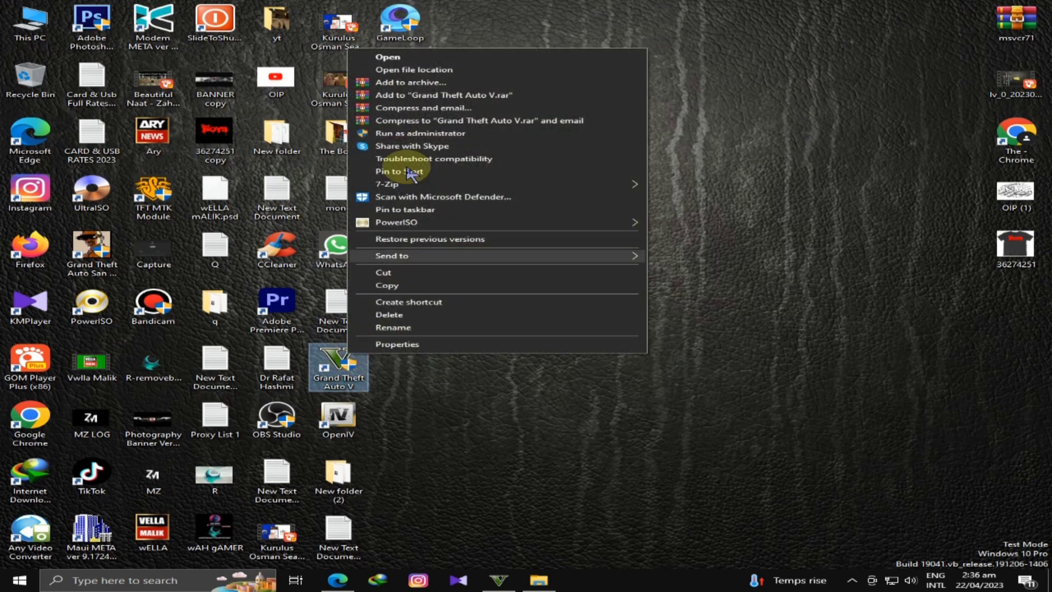
click(433, 68)
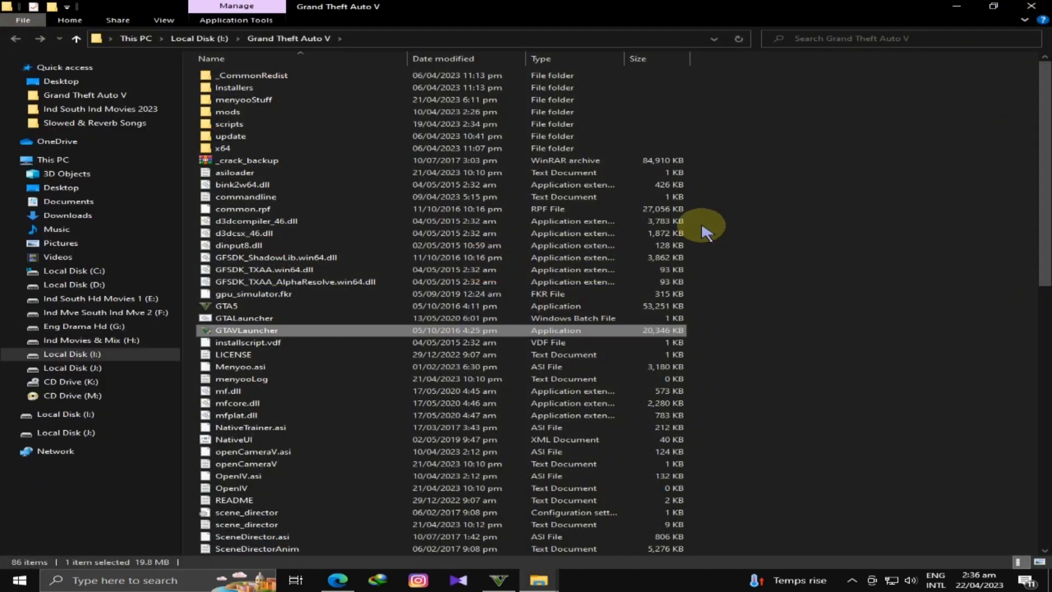
double_click(263, 117)
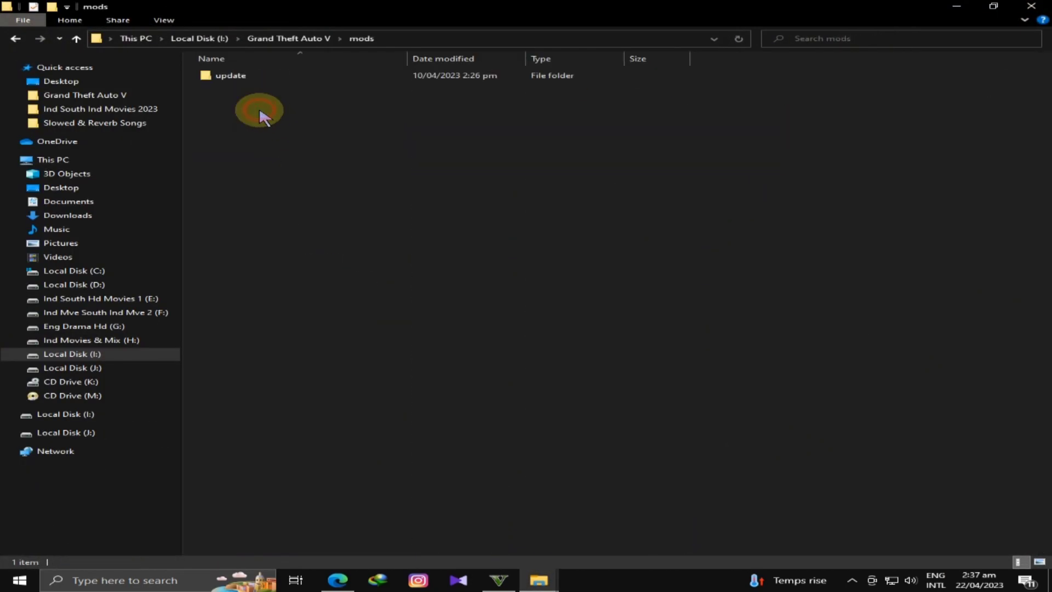
click(16, 38)
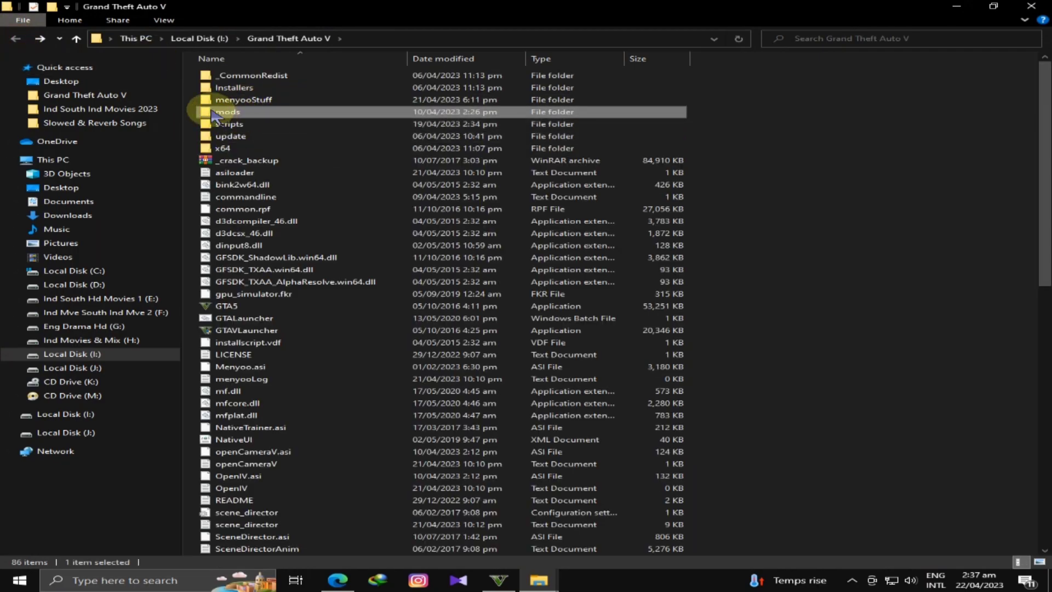
click(848, 159)
right_click(848, 159)
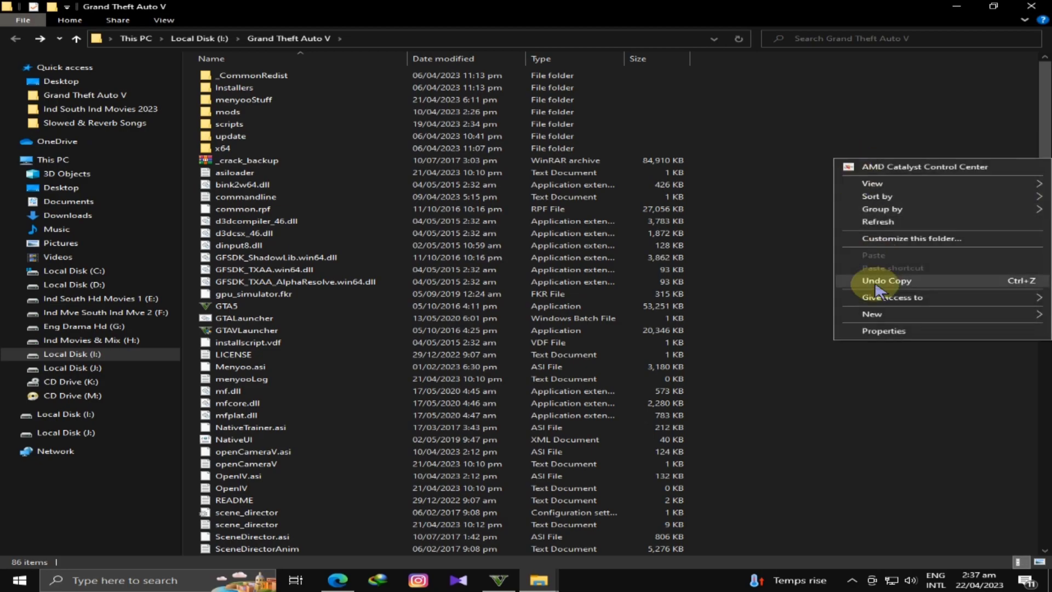
mouse_move(887, 322)
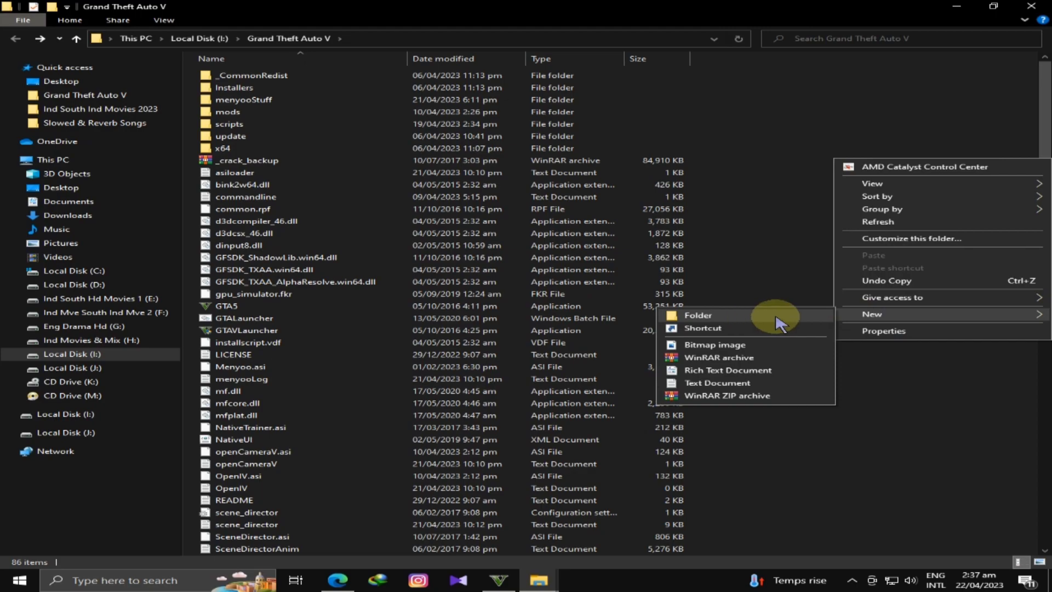
click(776, 264)
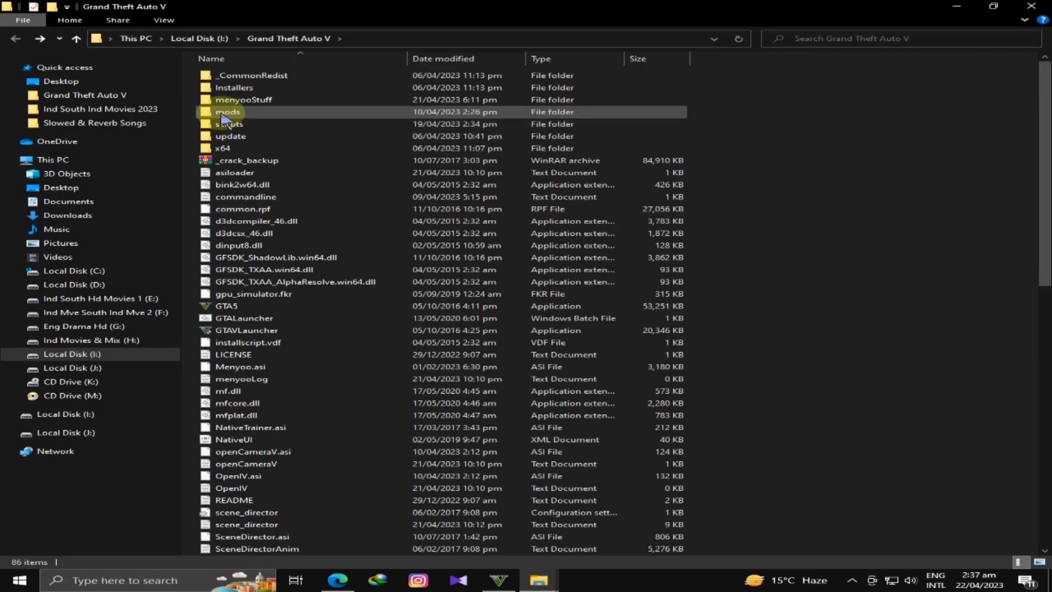
Open the dlcpacks folder under mods > update > x64 in the Grand Theft Auto V folder.
click(230, 136)
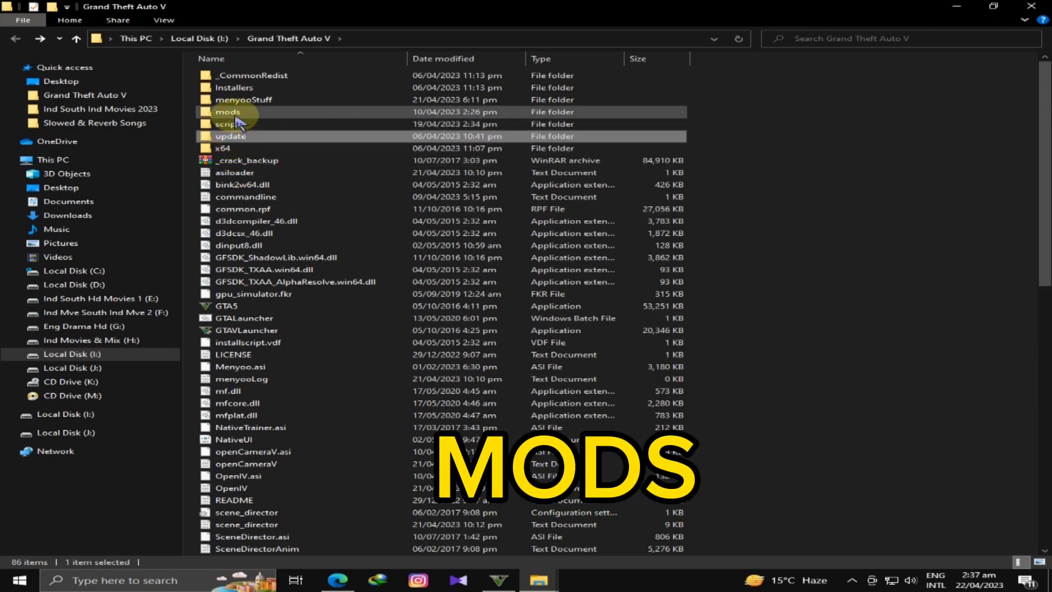
double_click(235, 112)
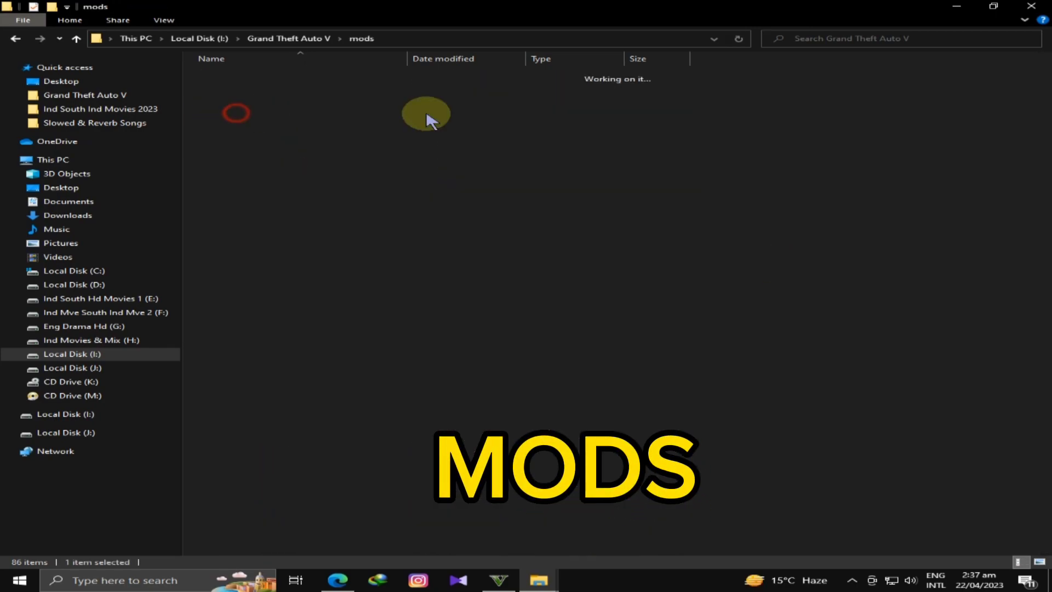
click(15, 39)
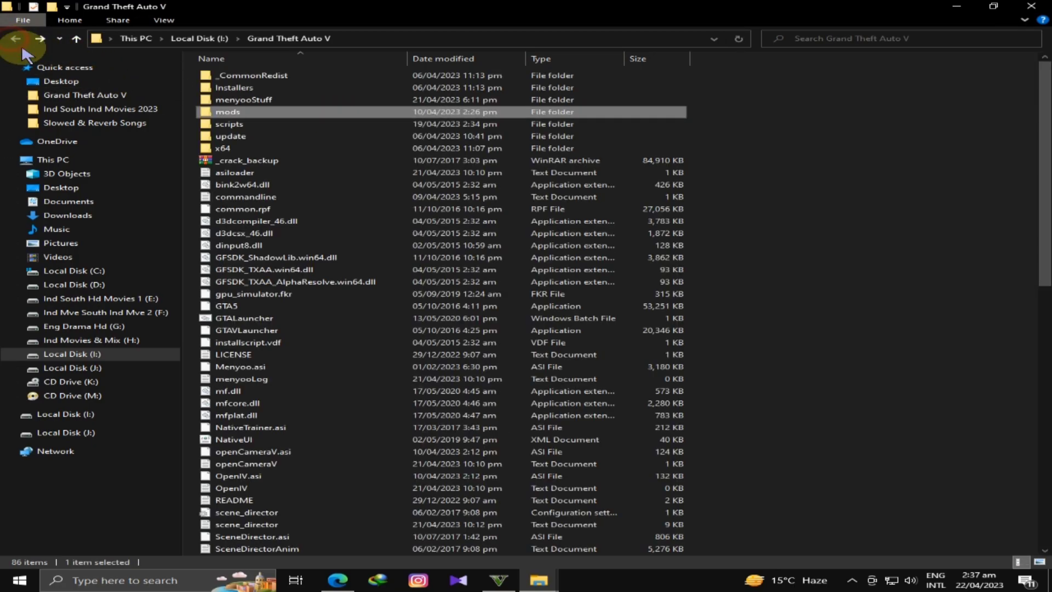
double_click(252, 112)
double_click(255, 77)
double_click(255, 78)
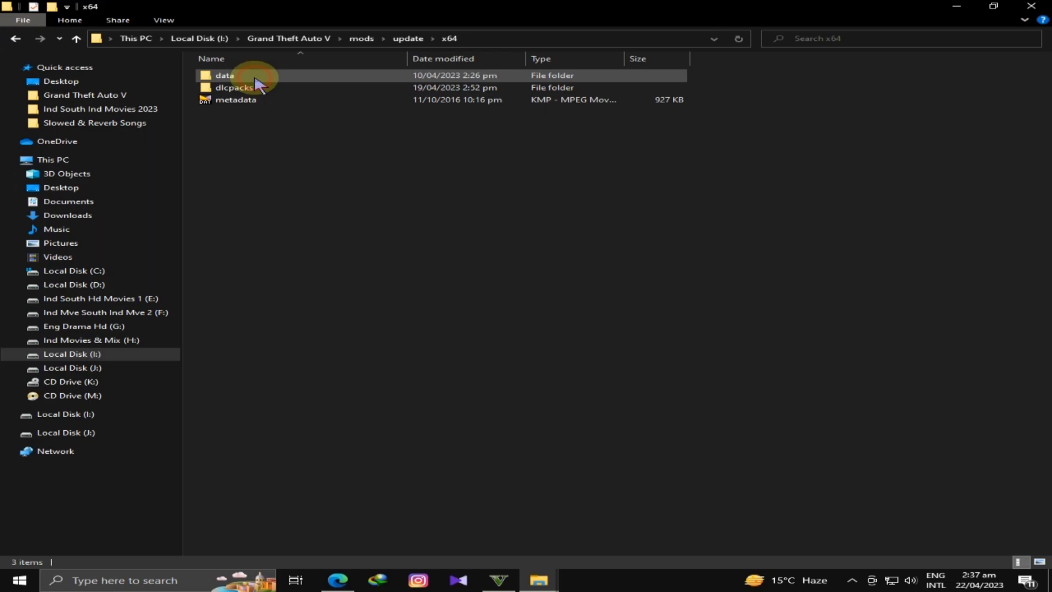
double_click(235, 87)
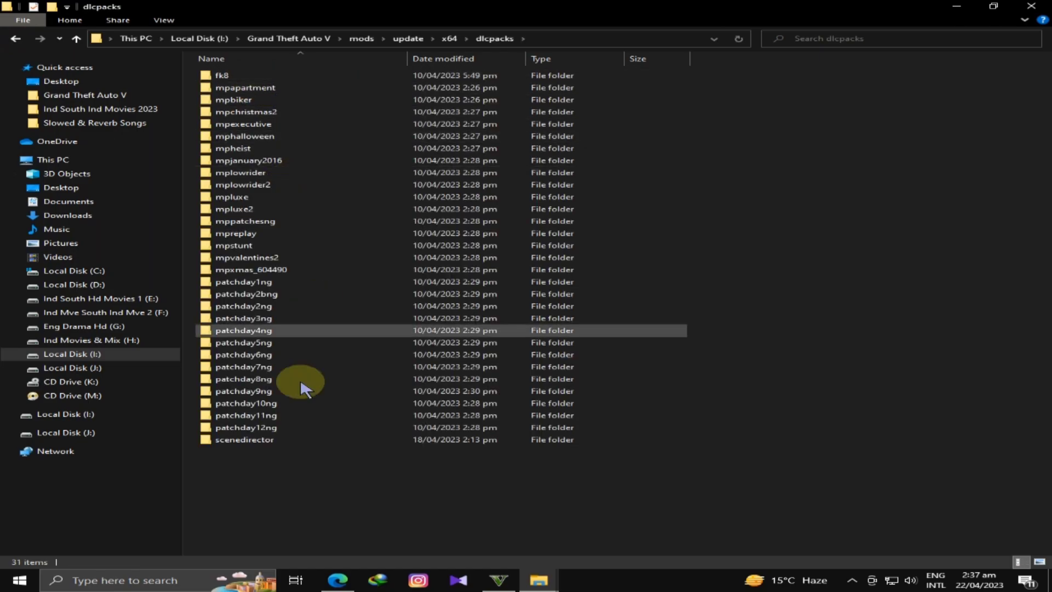
click(536, 581)
click(481, 528)
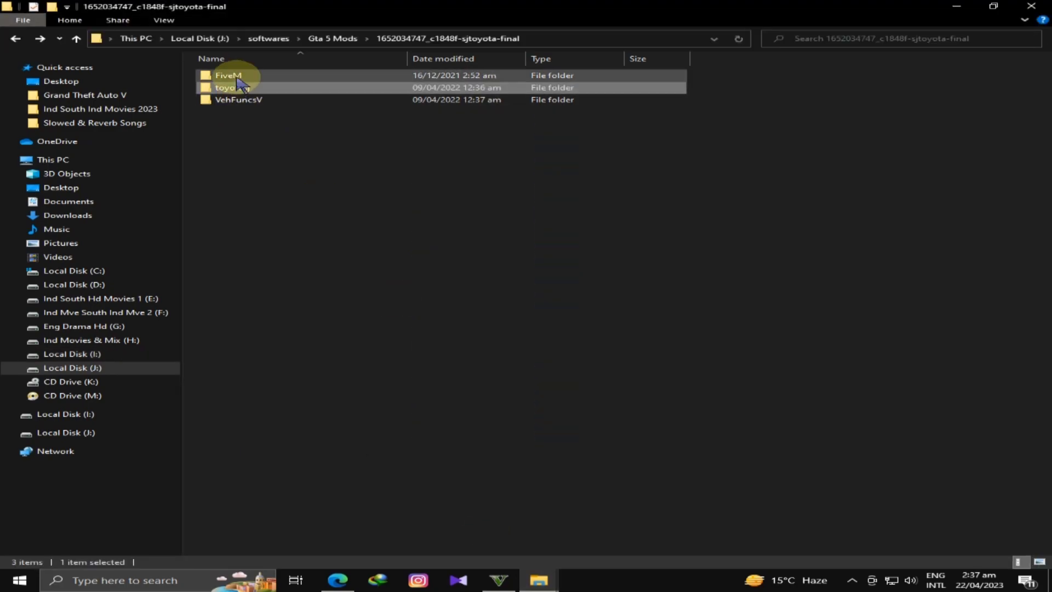
drag(237, 87, 298, 110)
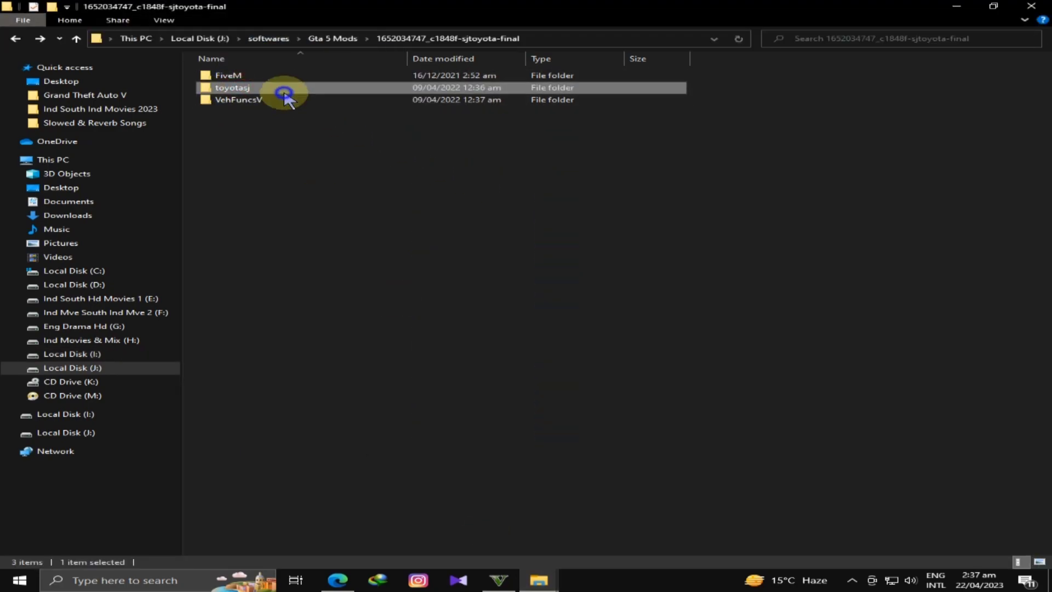
right_click(285, 92)
click(323, 330)
mouse_move(539, 580)
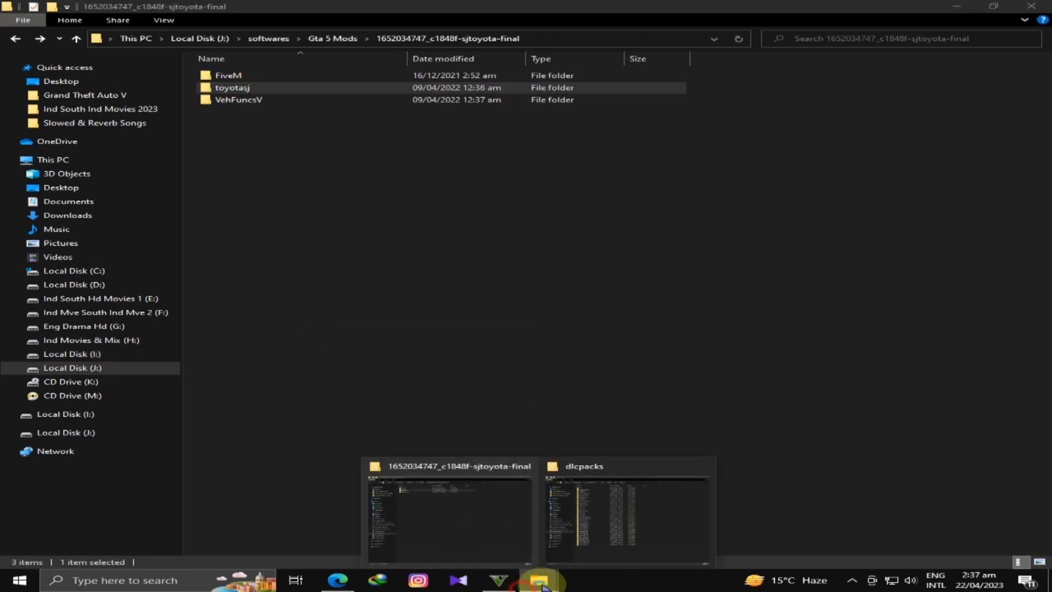
click(621, 518)
right_click(805, 290)
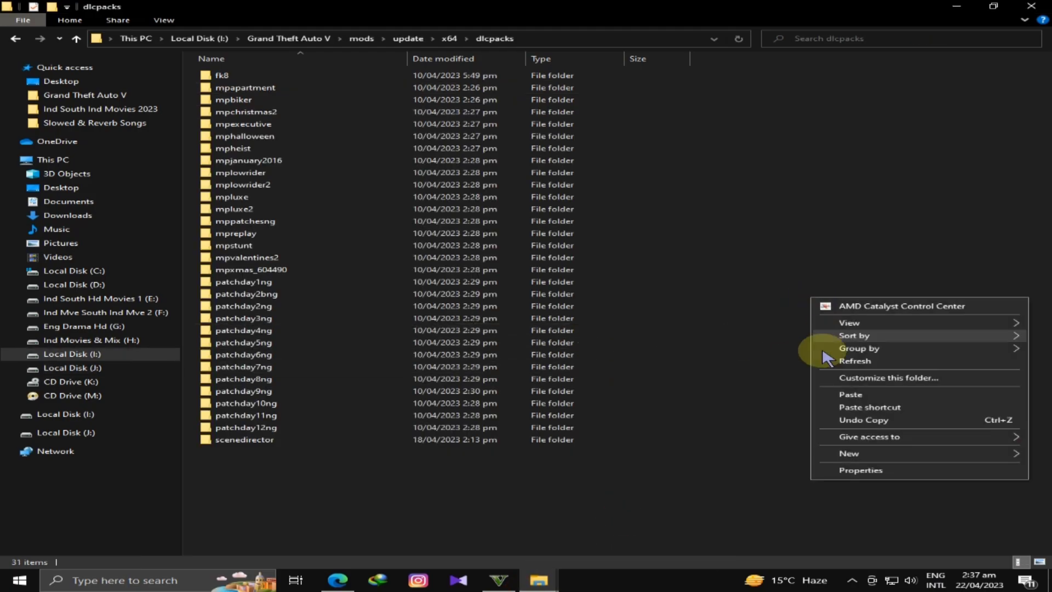
click(859, 396)
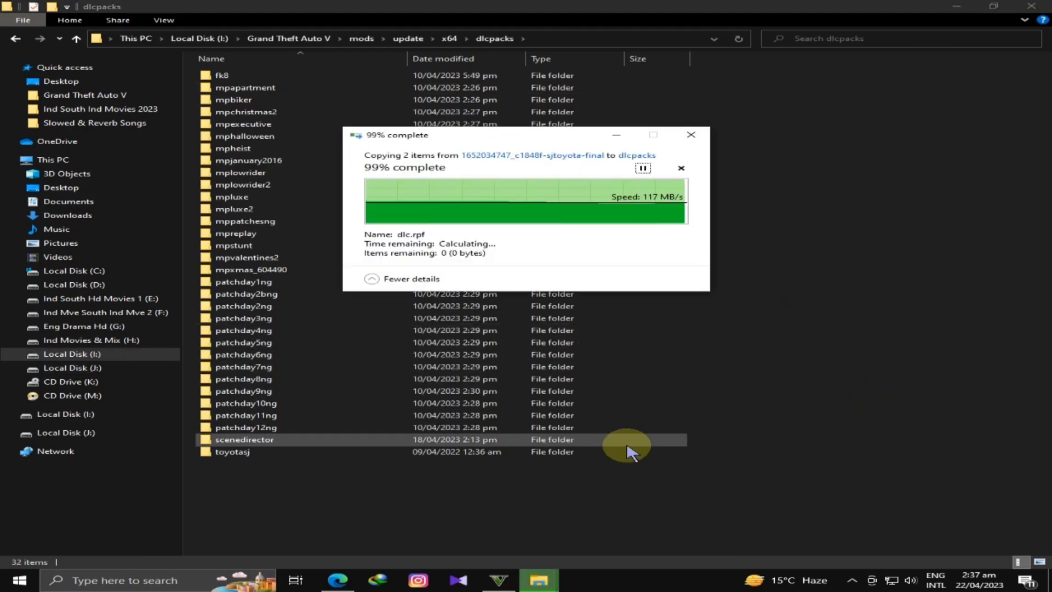
Check the pasted toyotasj folder in dlcpacks and go back up to the x64 folder.
double_click(235, 454)
click(14, 37)
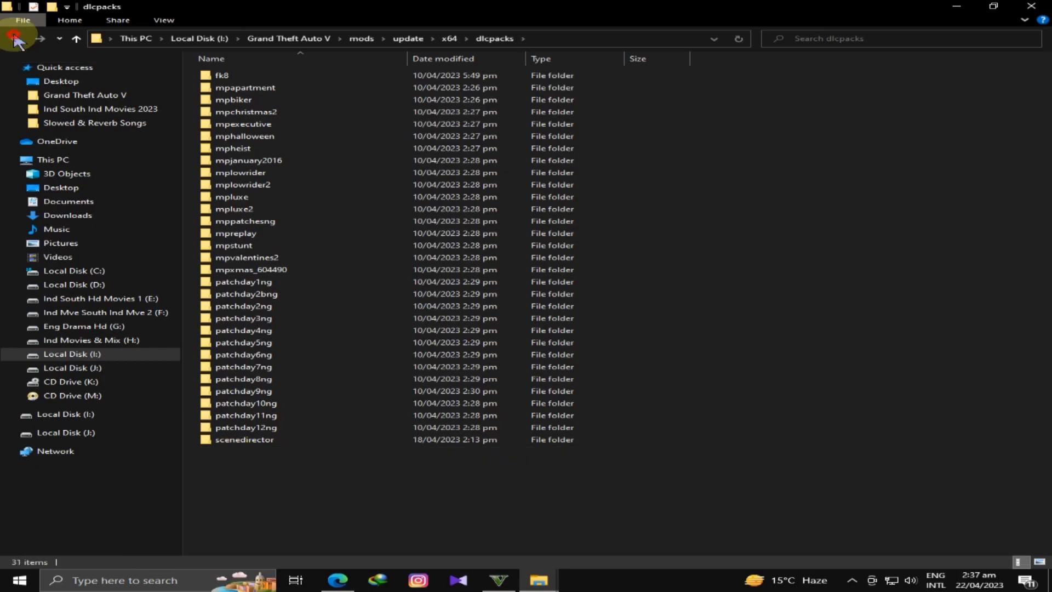
click(14, 38)
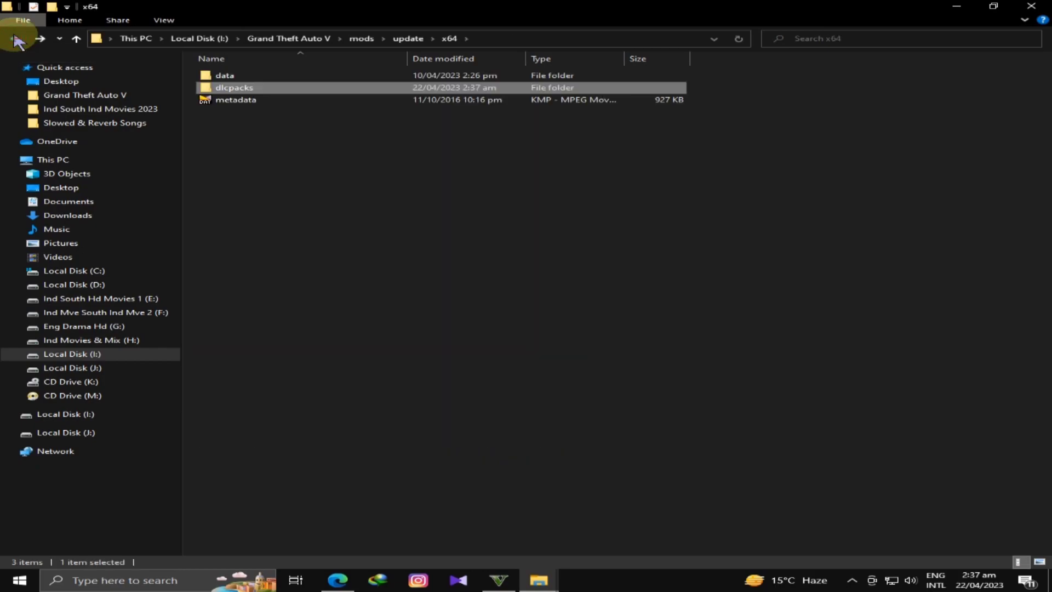
Close the folder window, start OpenIV and load the Windows version of Grand Theft Auto V.
key(alt+F4)
double_click(340, 433)
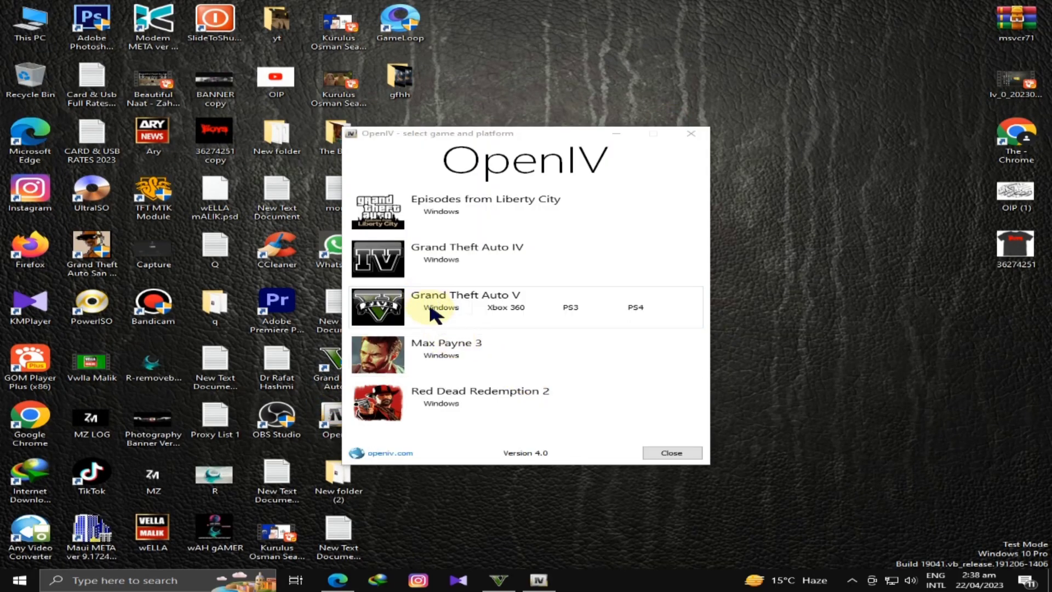
click(430, 308)
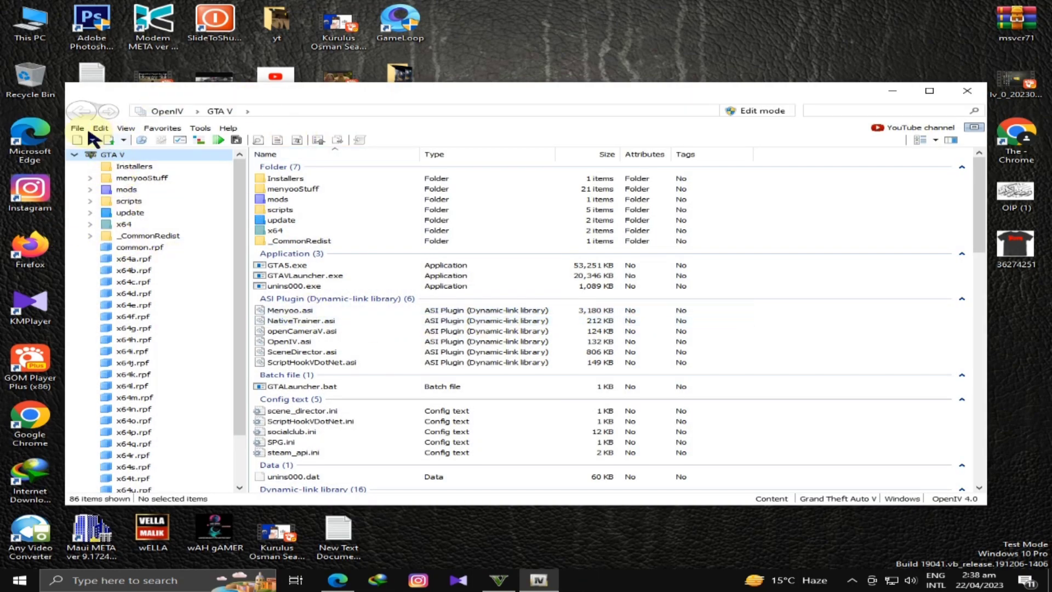
Enable edit mode for the GTA V files and accept the automatic-saving warning.
click(78, 128)
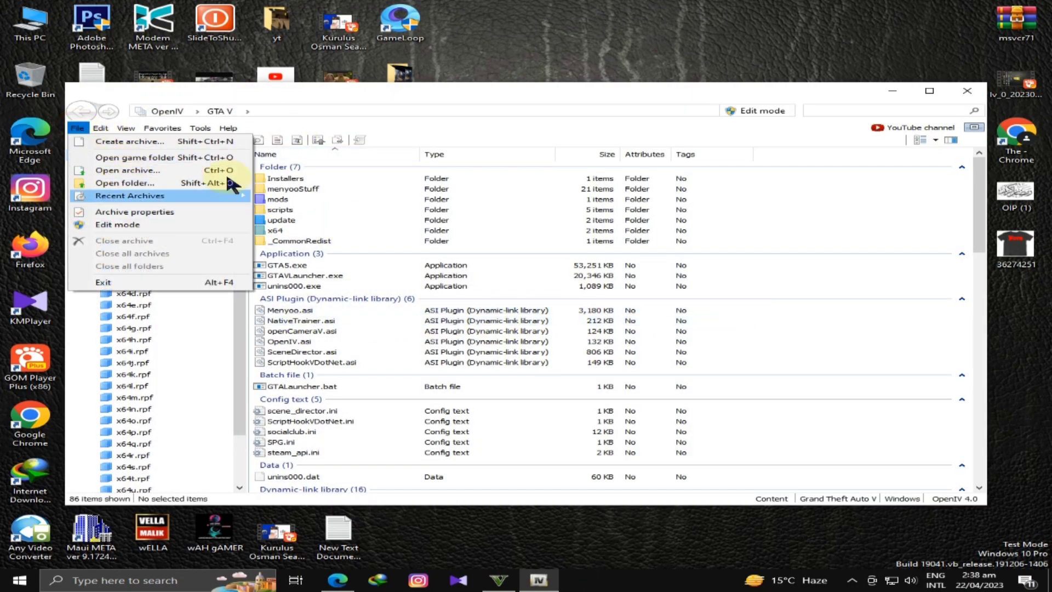
click(502, 125)
click(757, 112)
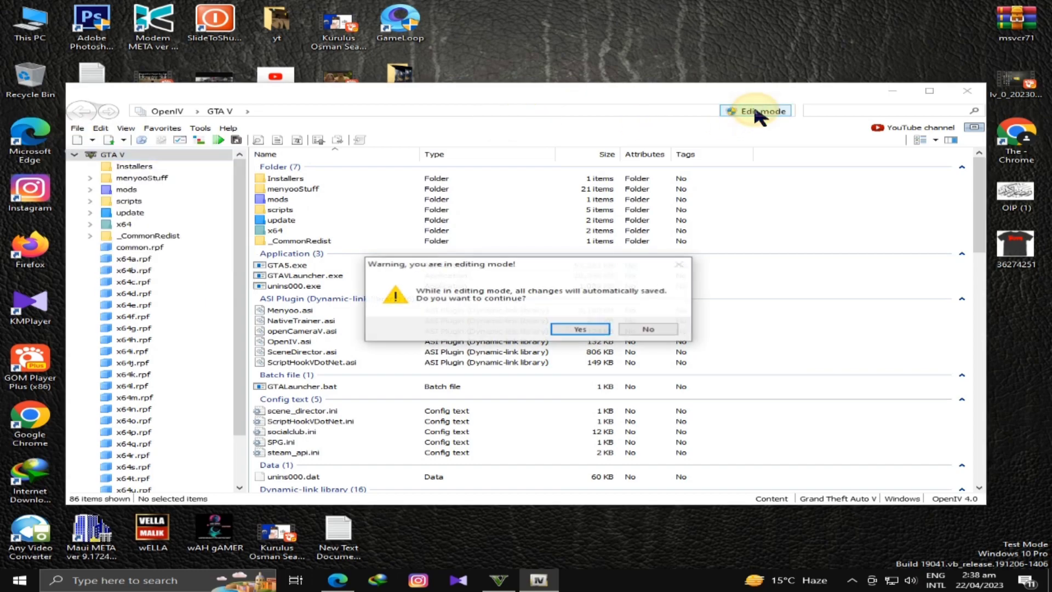
click(572, 330)
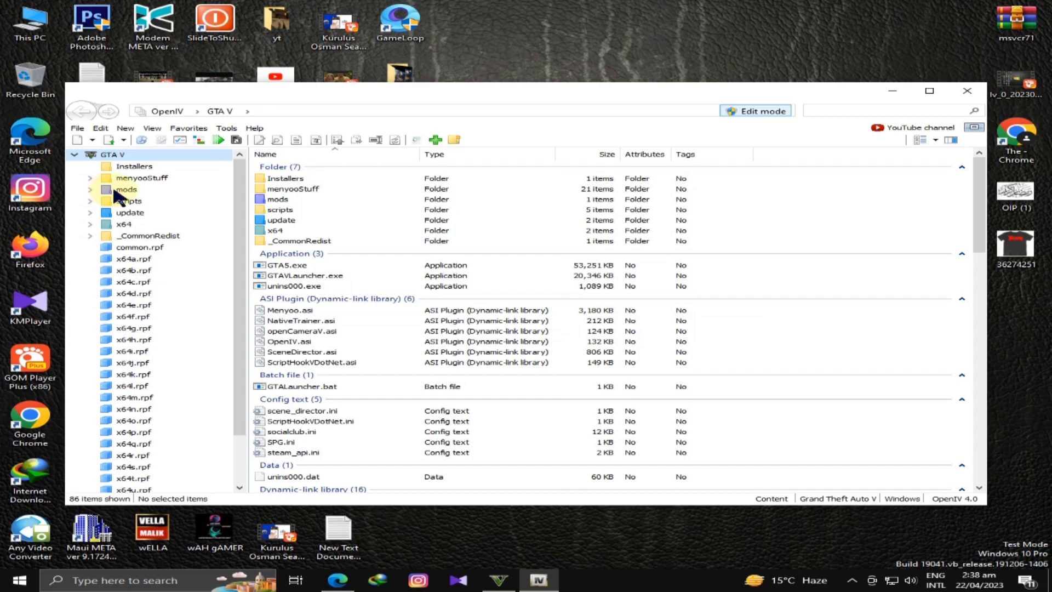
Look through the dlcpacks folder under mods > update > x64 in OpenIV.
click(119, 192)
double_click(291, 179)
click(311, 180)
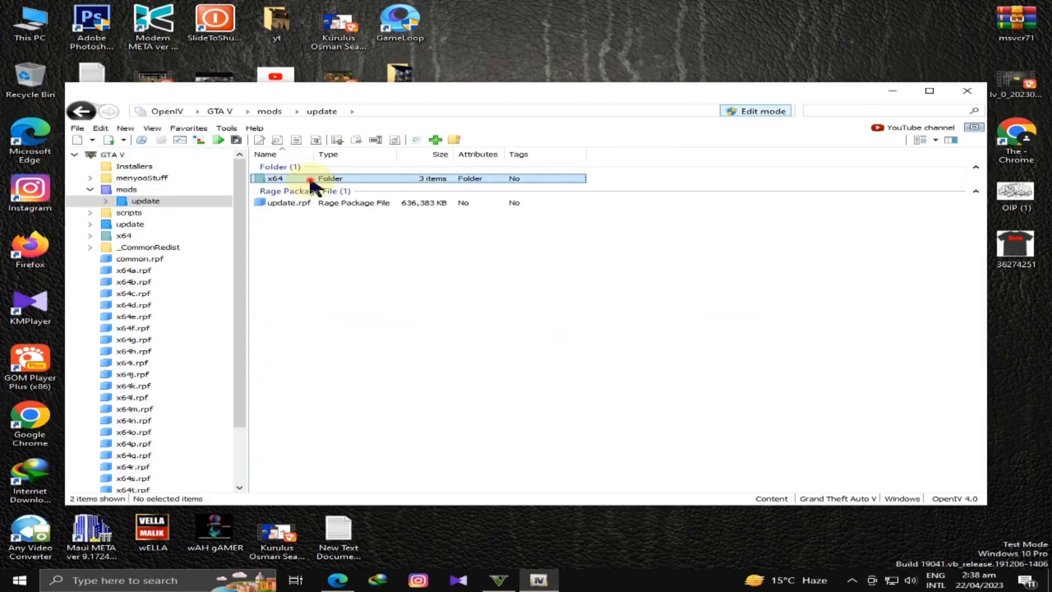
double_click(311, 179)
double_click(306, 191)
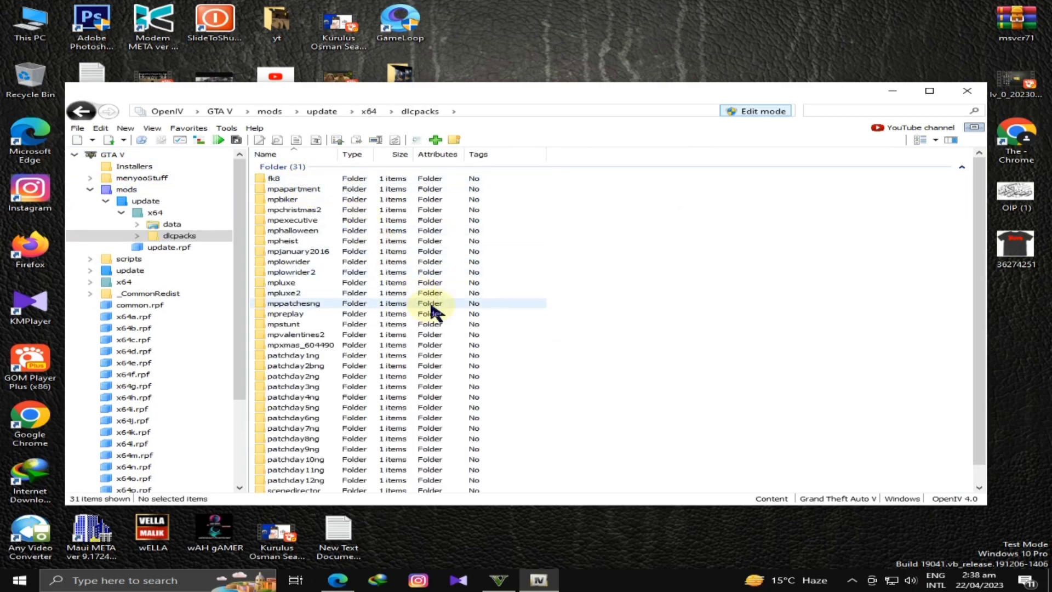
scroll(439, 307, down, 2)
scroll(486, 307, up, 2)
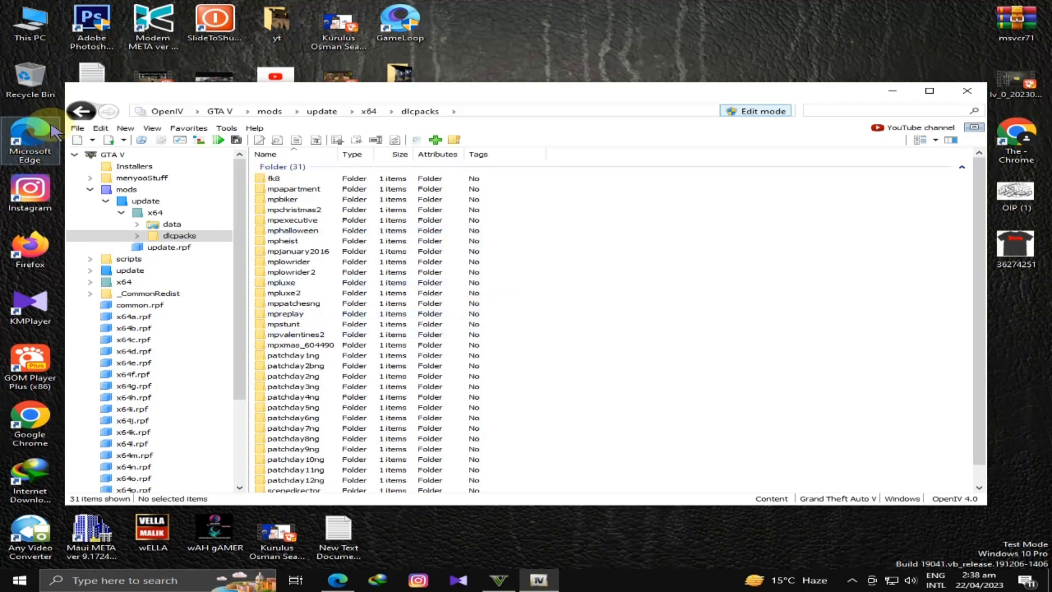
Open dlclist.xml for editing from mods > update > update.rpf > common > data.
click(81, 111)
click(81, 111)
double_click(294, 195)
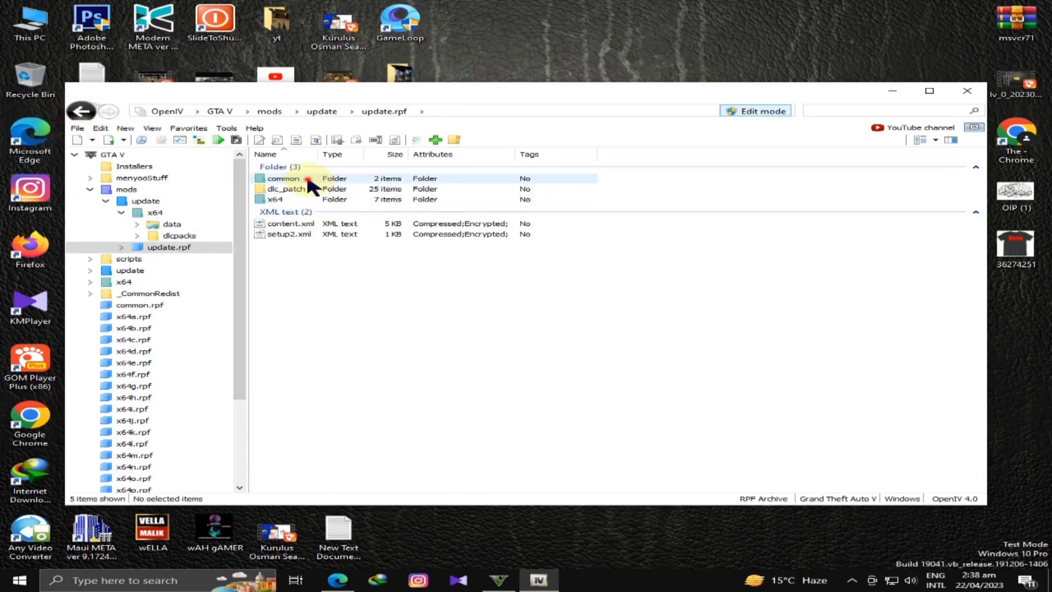
double_click(308, 179)
click(308, 179)
double_click(308, 180)
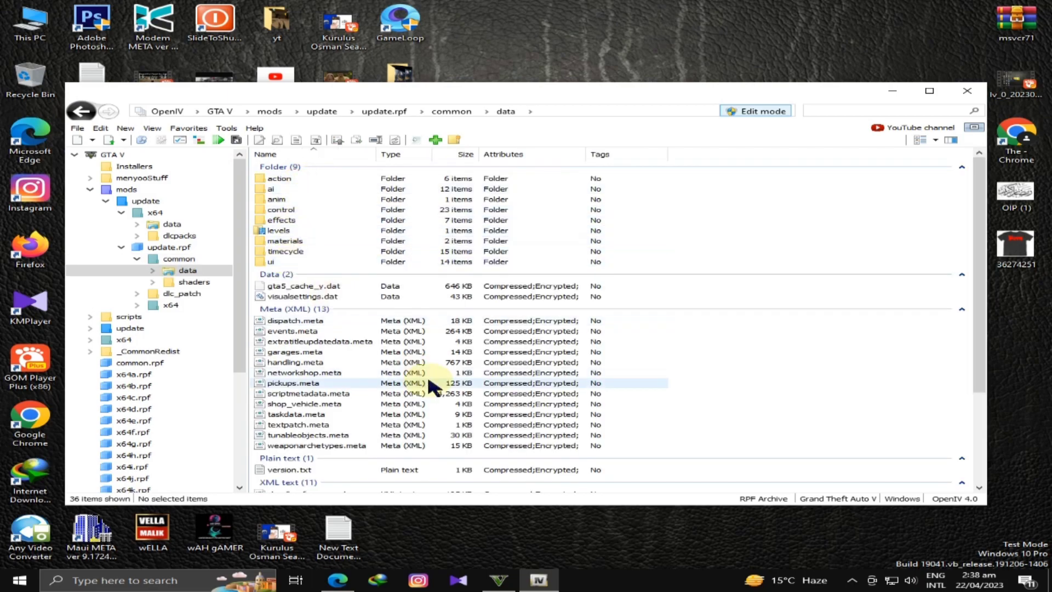
scroll(351, 395, down, 5)
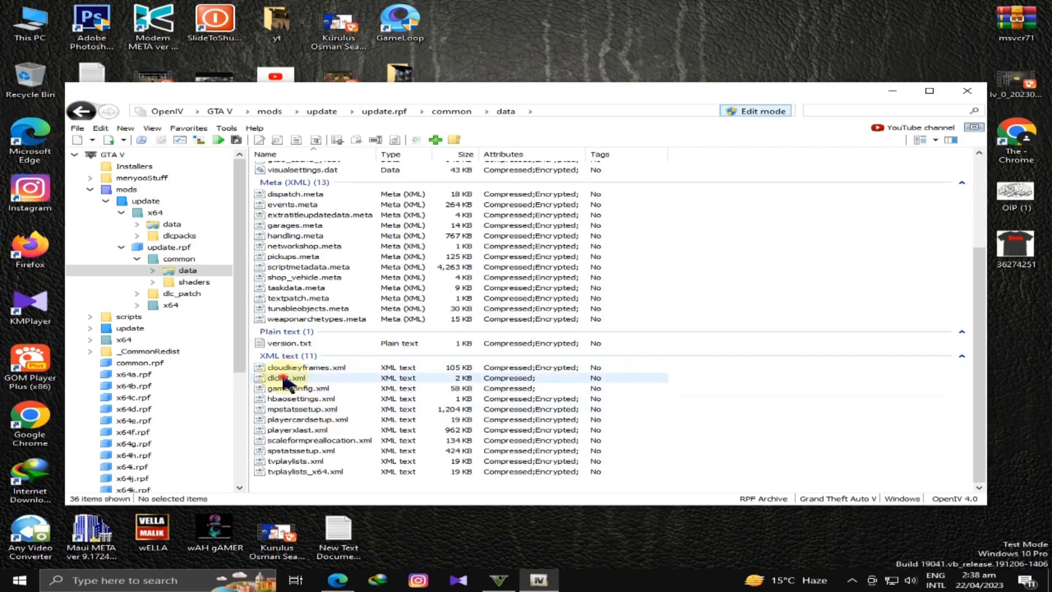
click(284, 378)
right_click(285, 382)
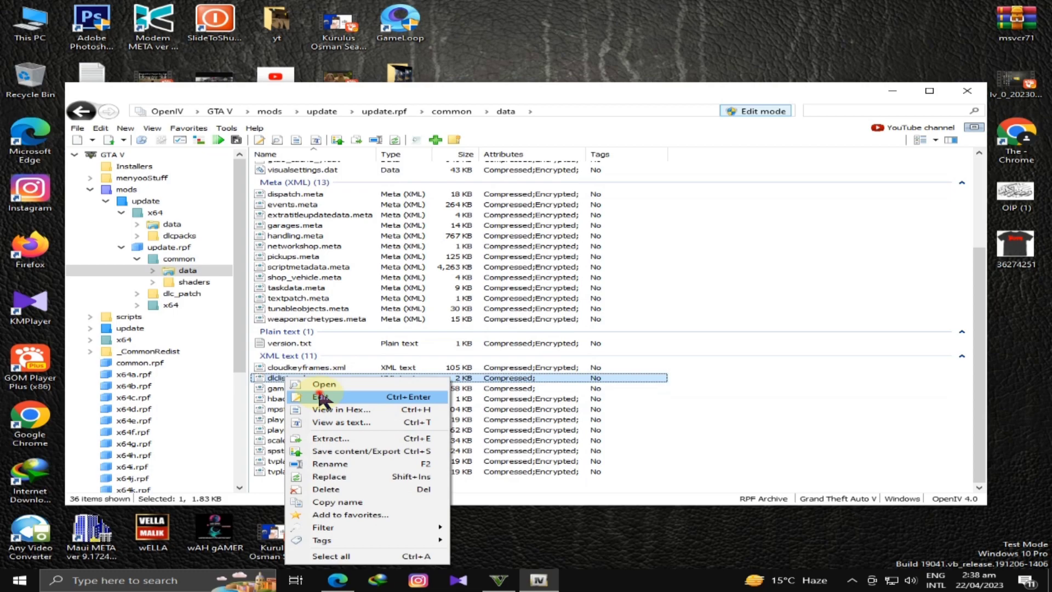
click(323, 393)
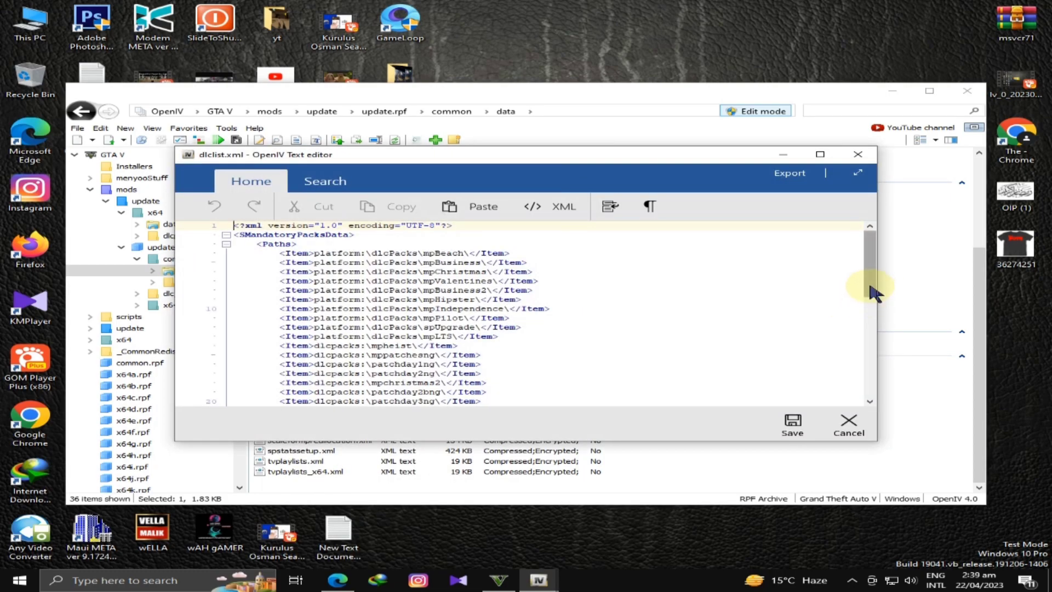
Add the line <Item>dlcpacks:/toyotasj/</Item> below the last mapbuilder entry in dlclist.xml, and save and close OpenIV.
drag(874, 293, 861, 401)
drag(475, 373, 291, 375)
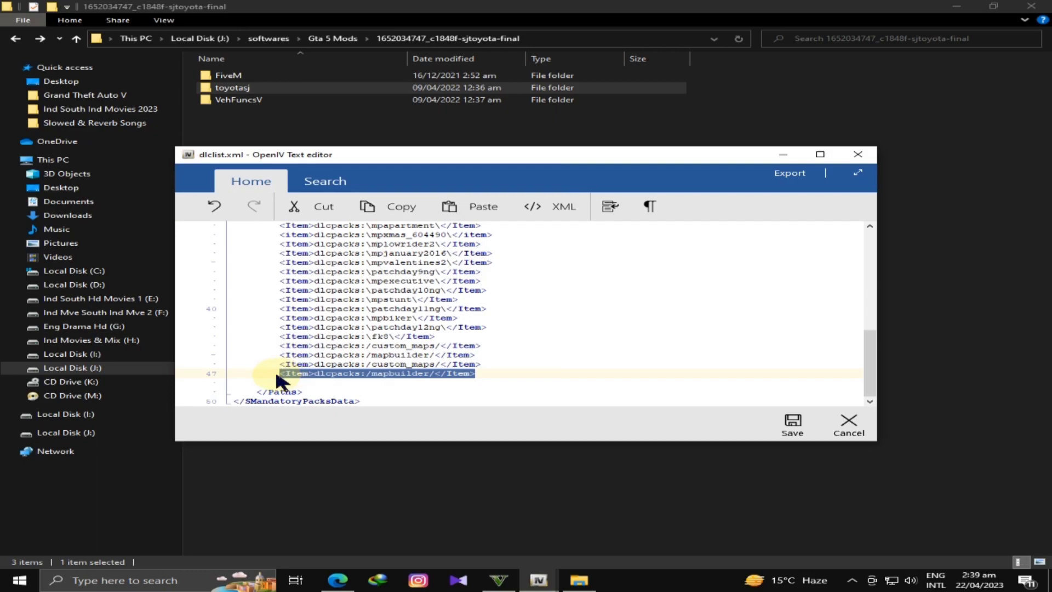
right_click(314, 378)
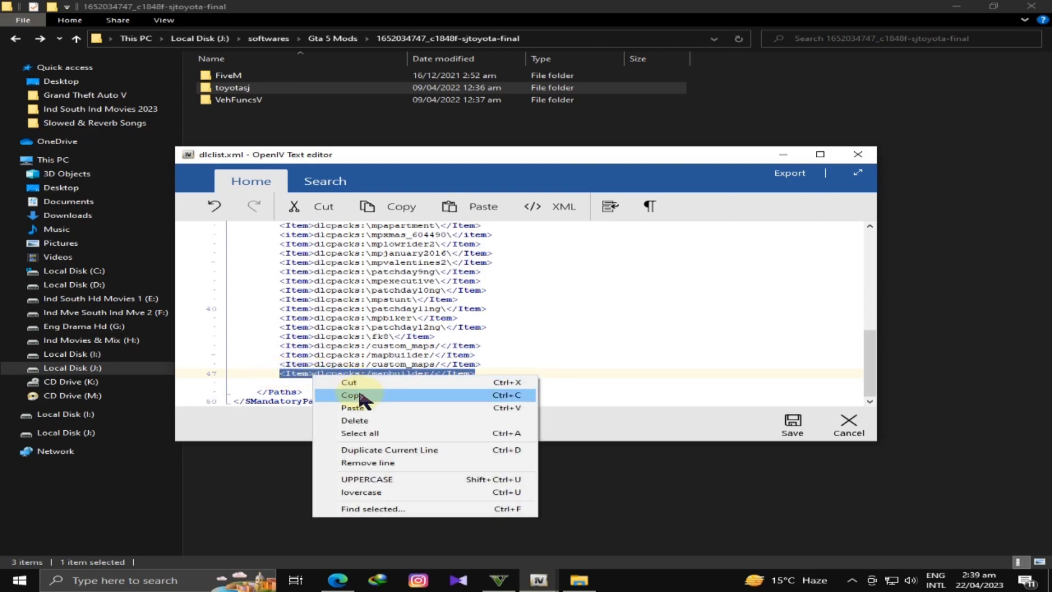
click(305, 395)
click(500, 376)
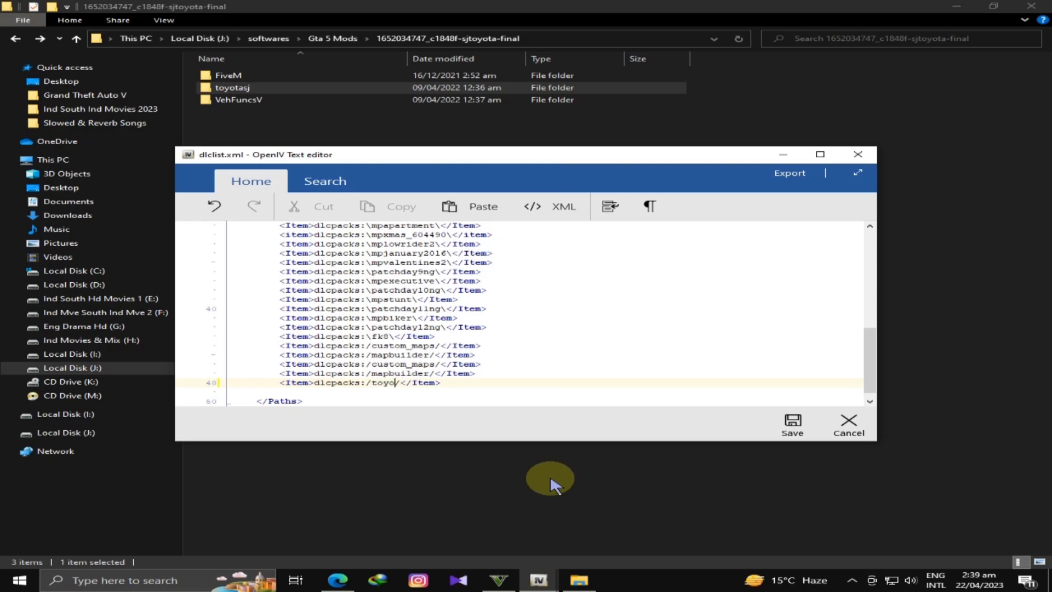
text(sj)
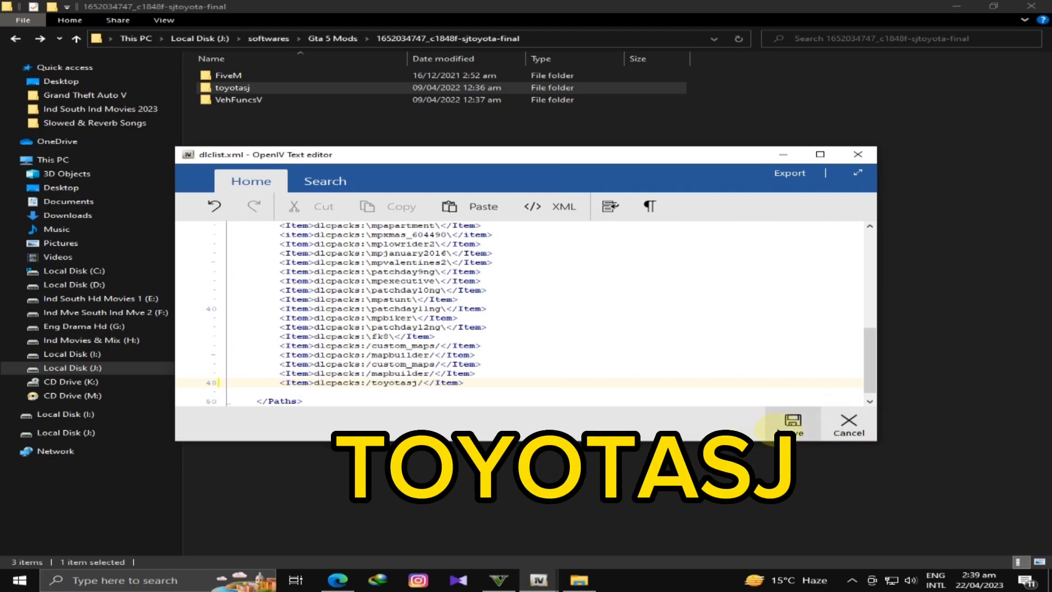
click(855, 432)
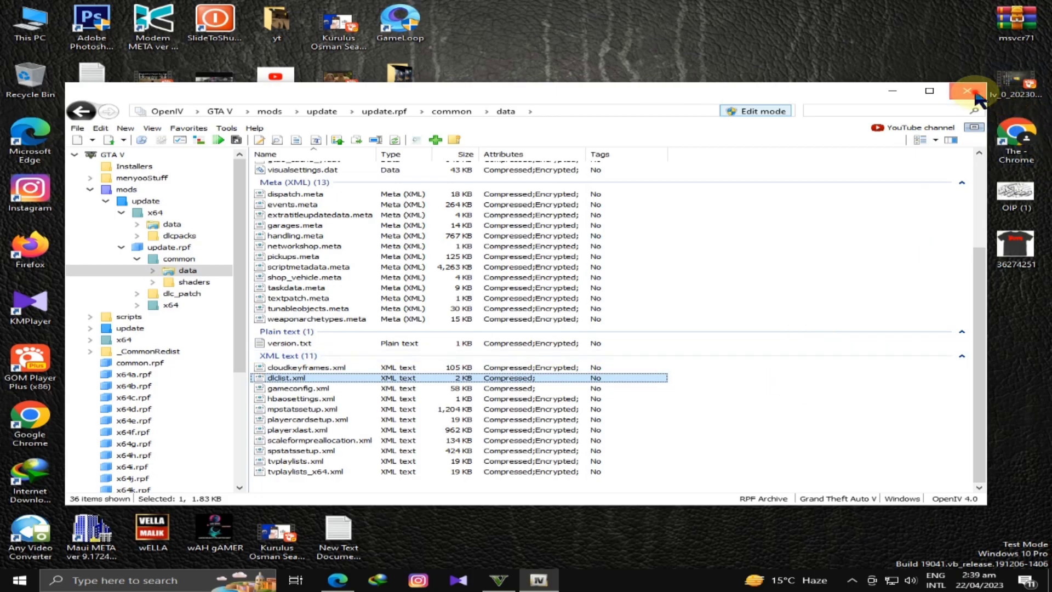
click(976, 94)
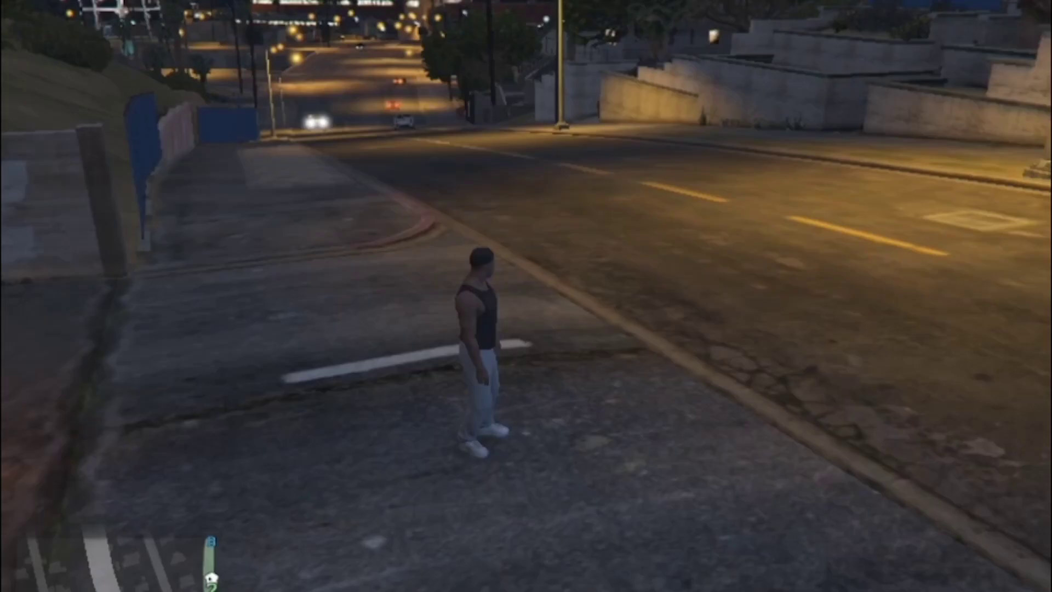
In Grand Theft Auto V, open the Menyoo Vehicle Spawner and go to its Input Model option.
key(z)
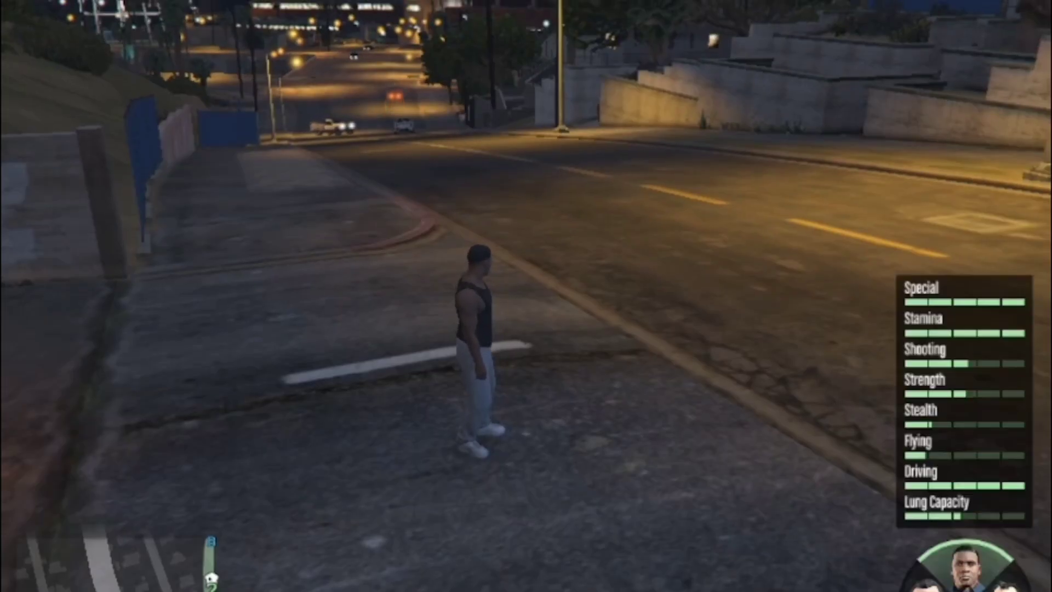
key(F8)
key(Down)
key(Down)
key(Return)
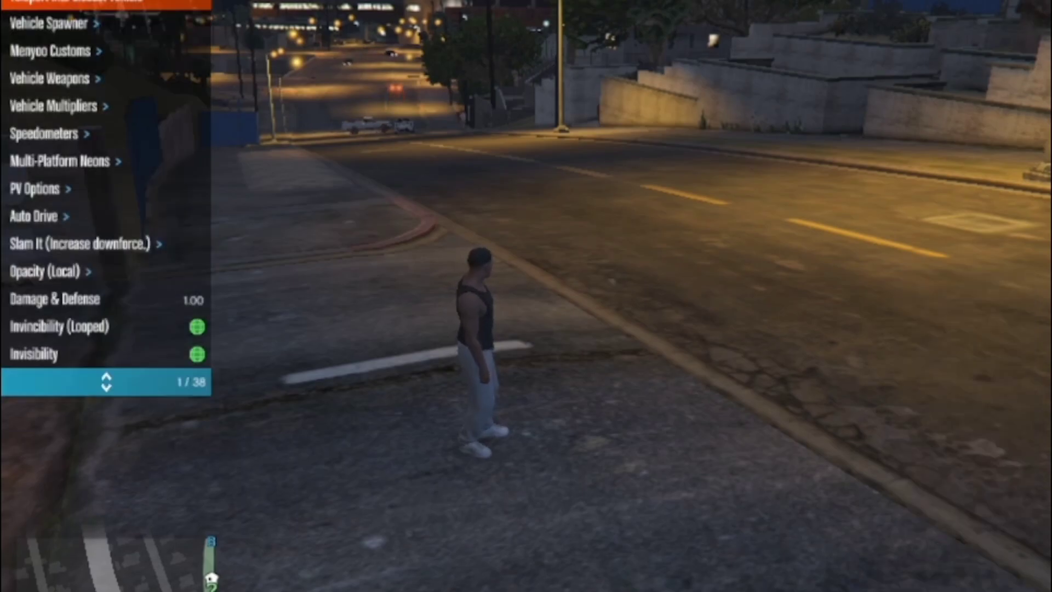
key(Down)
key(Return)
key(Up)
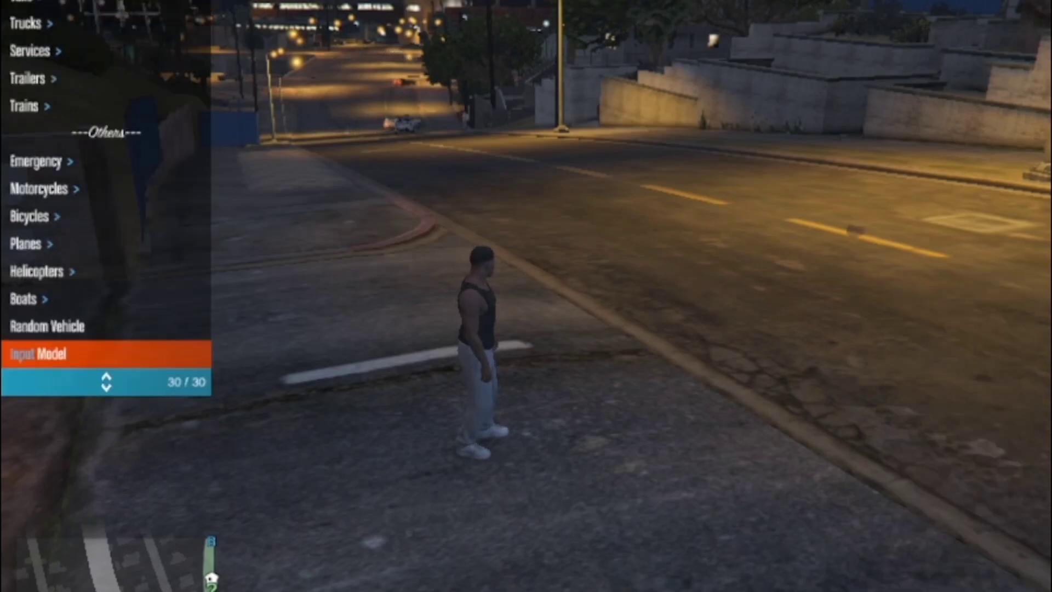
Spawn the vehicle by its model name baller3 and close the open mod menus.
key(Return)
text(ba)
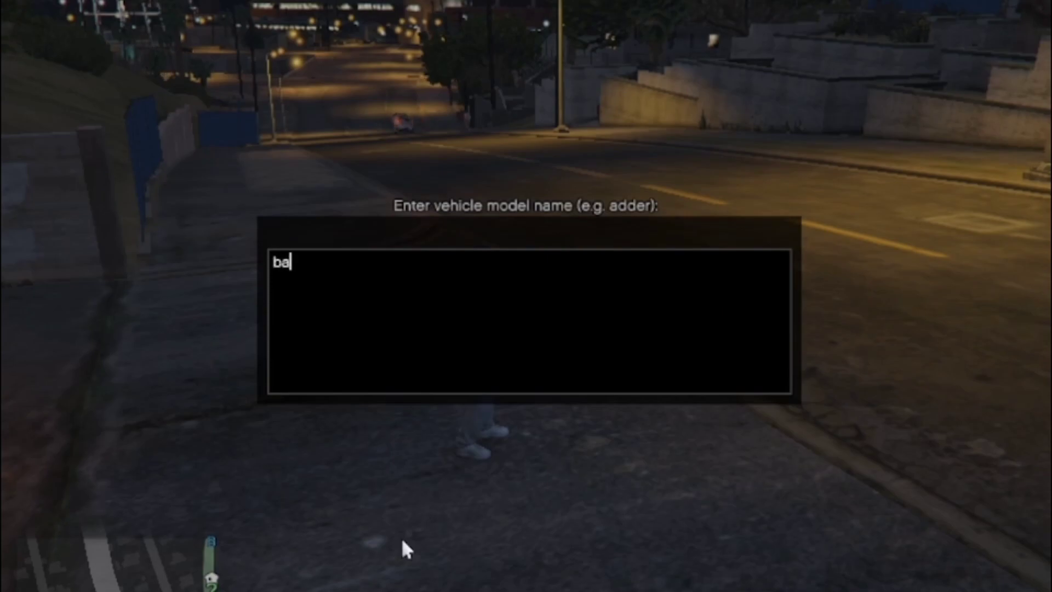
text(ller3)
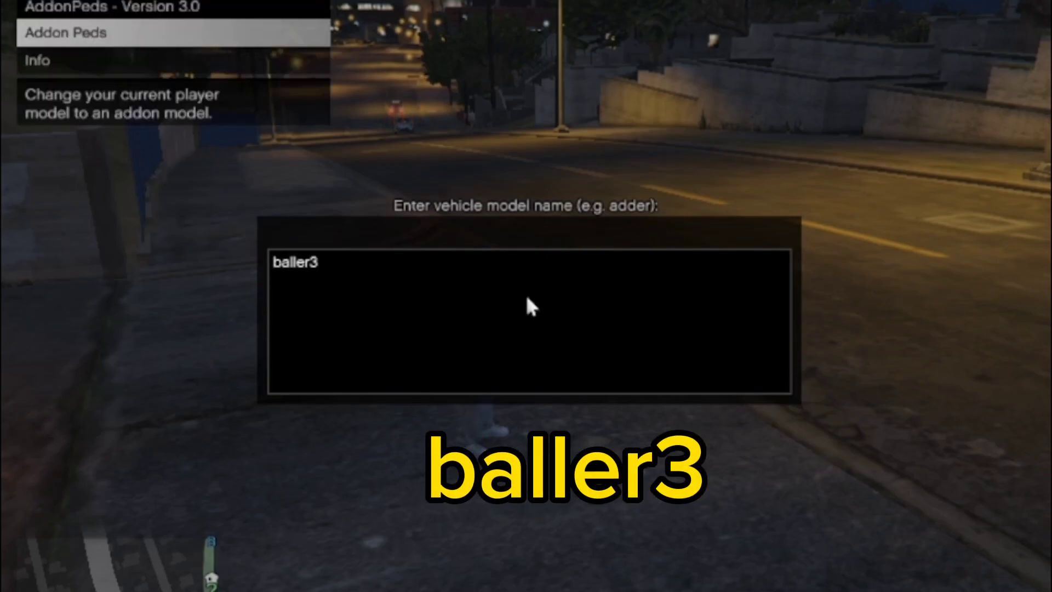
key(Return)
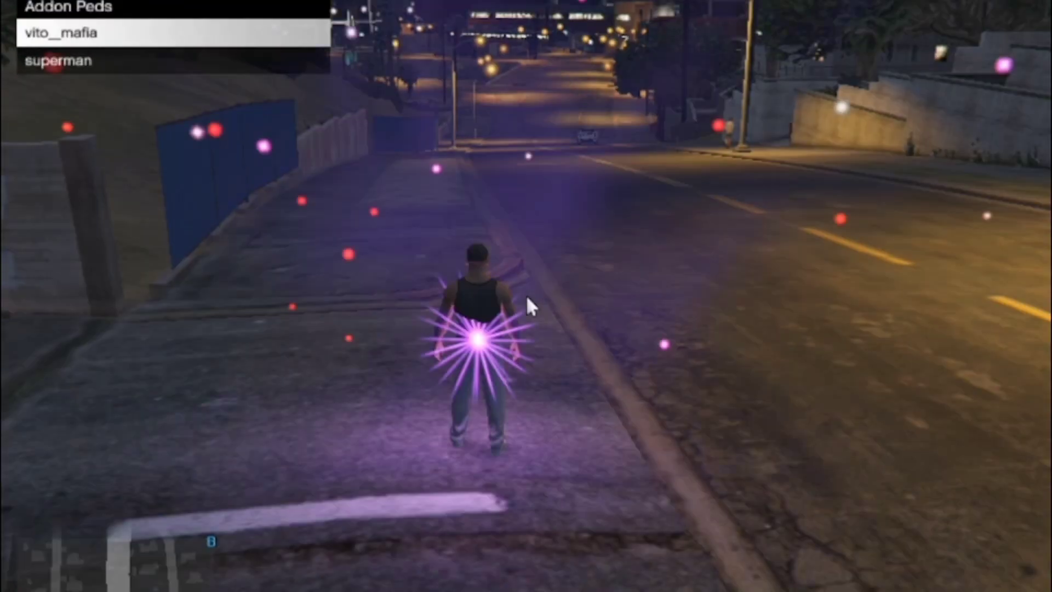
key(BackSpace)
key(BackSpace)
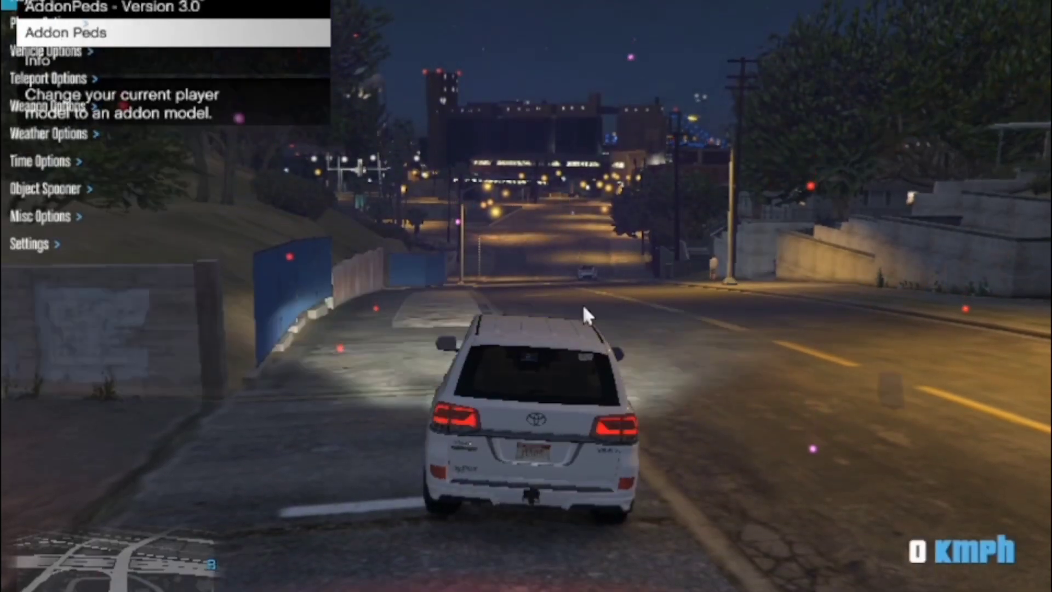
key(BackSpace)
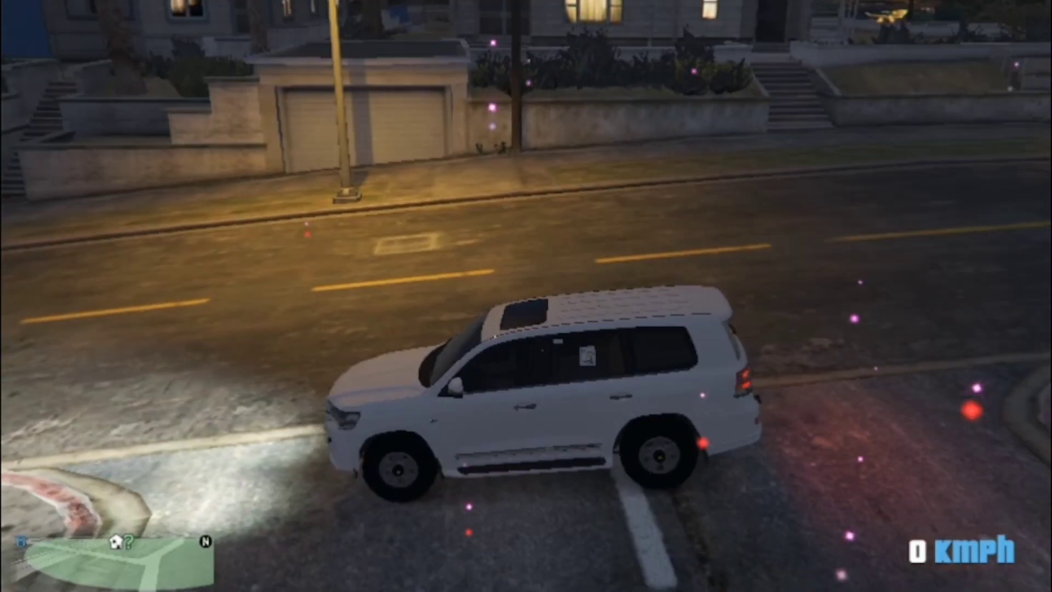
Test-drive the spawned Land Cruiser down the street and switch to the interior camera view.
key(w)
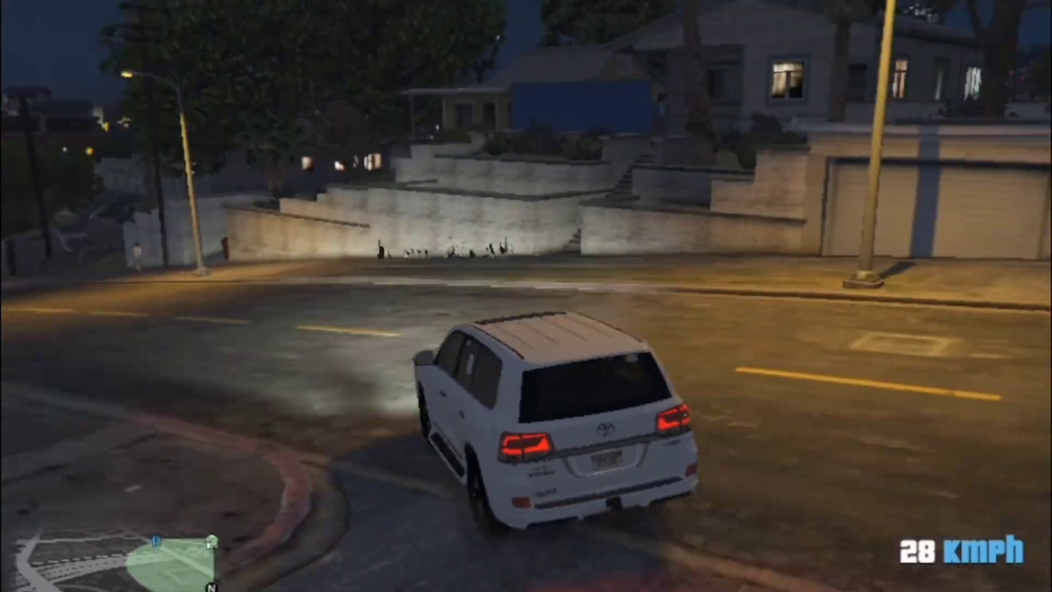
key(w)
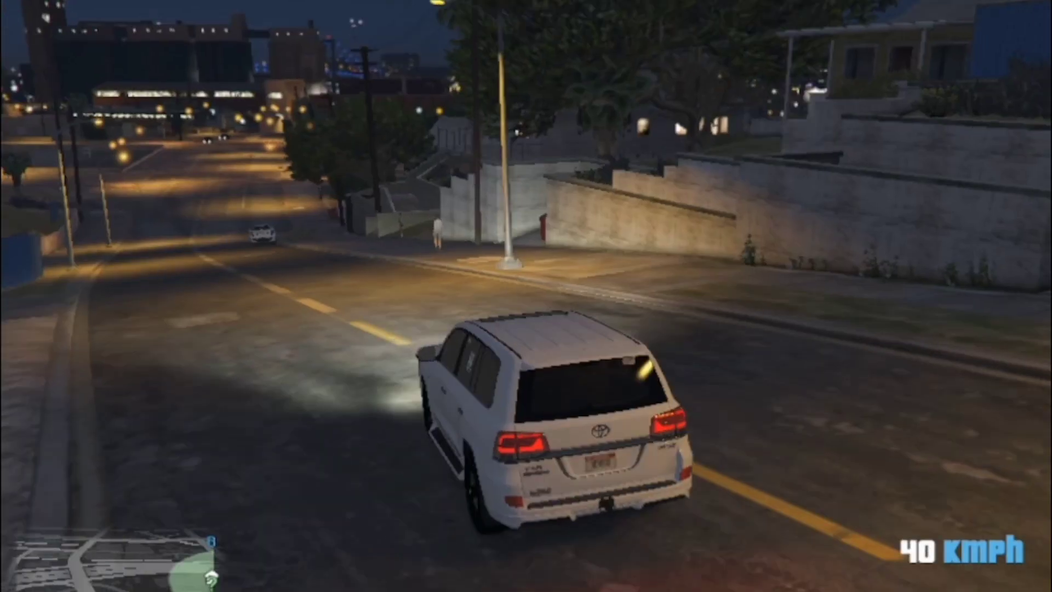
key(w)
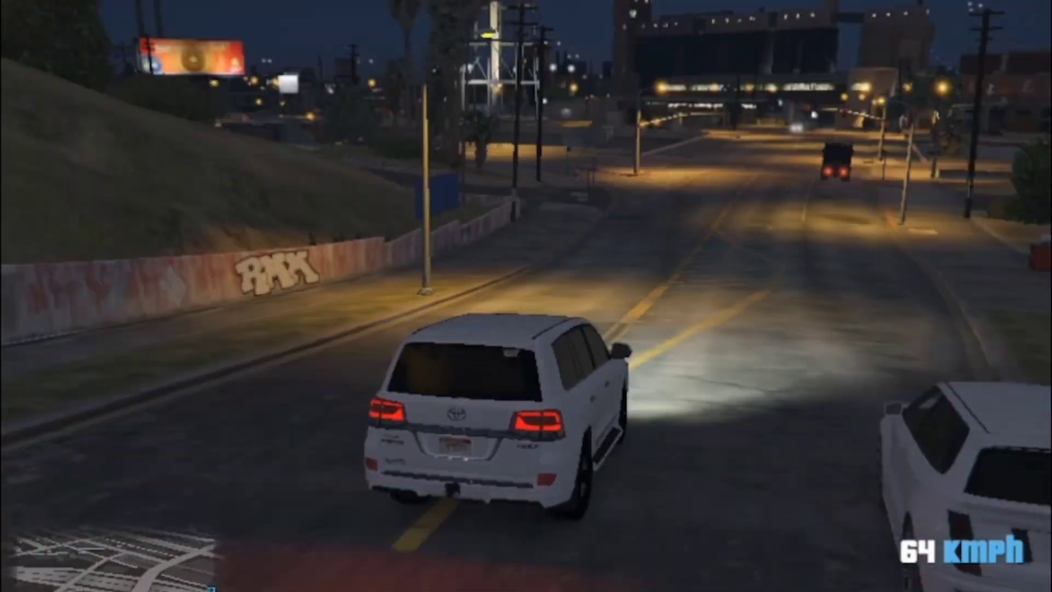
key(v)
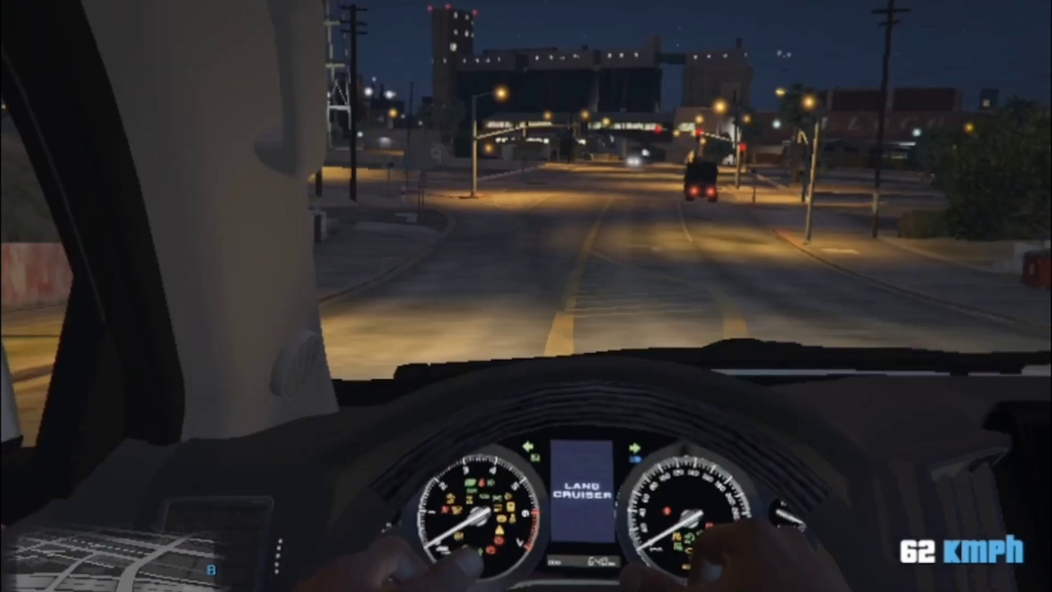